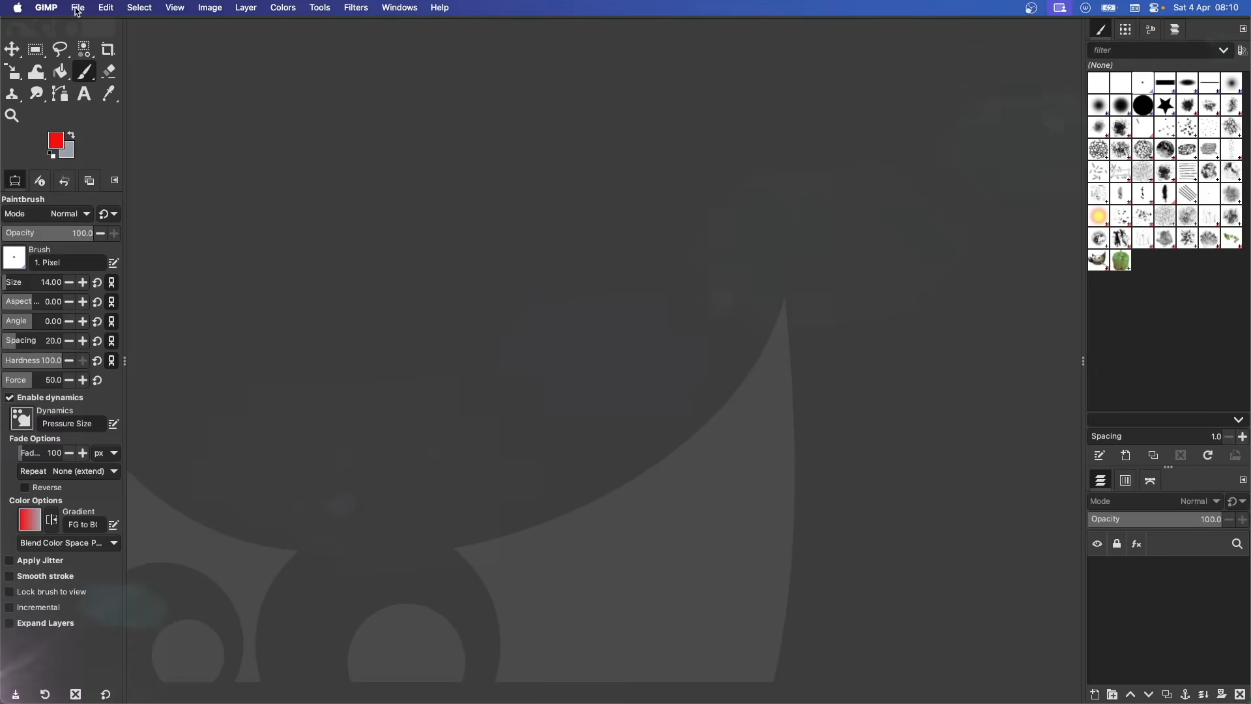
- Create a new image of 512 × 512 pixels
{"action": "left_click", "coordinate": [81, 9]}
{"action": "left_click", "coordinate": [92, 22]}
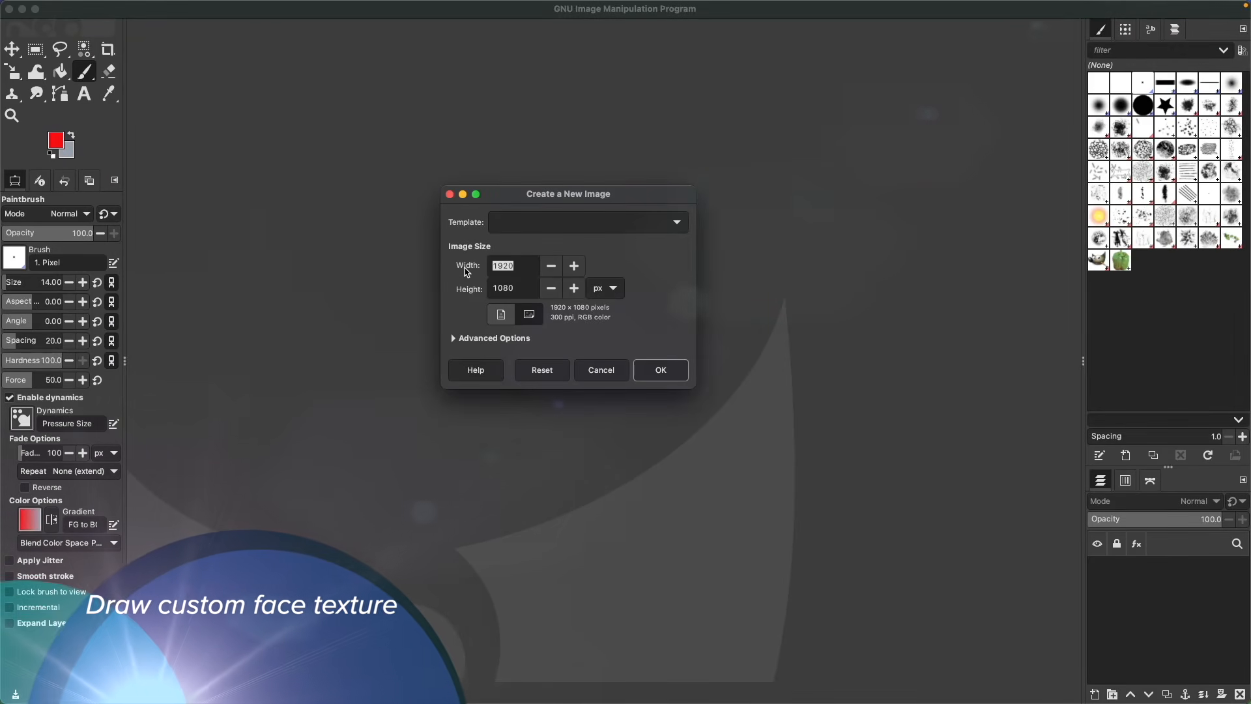
{"action": "left_click_drag", "start_coordinate": [524, 267], "coordinate": [464, 272]}
{"action": "type", "text": "512"}
{"action": "key", "text": "Tab"}
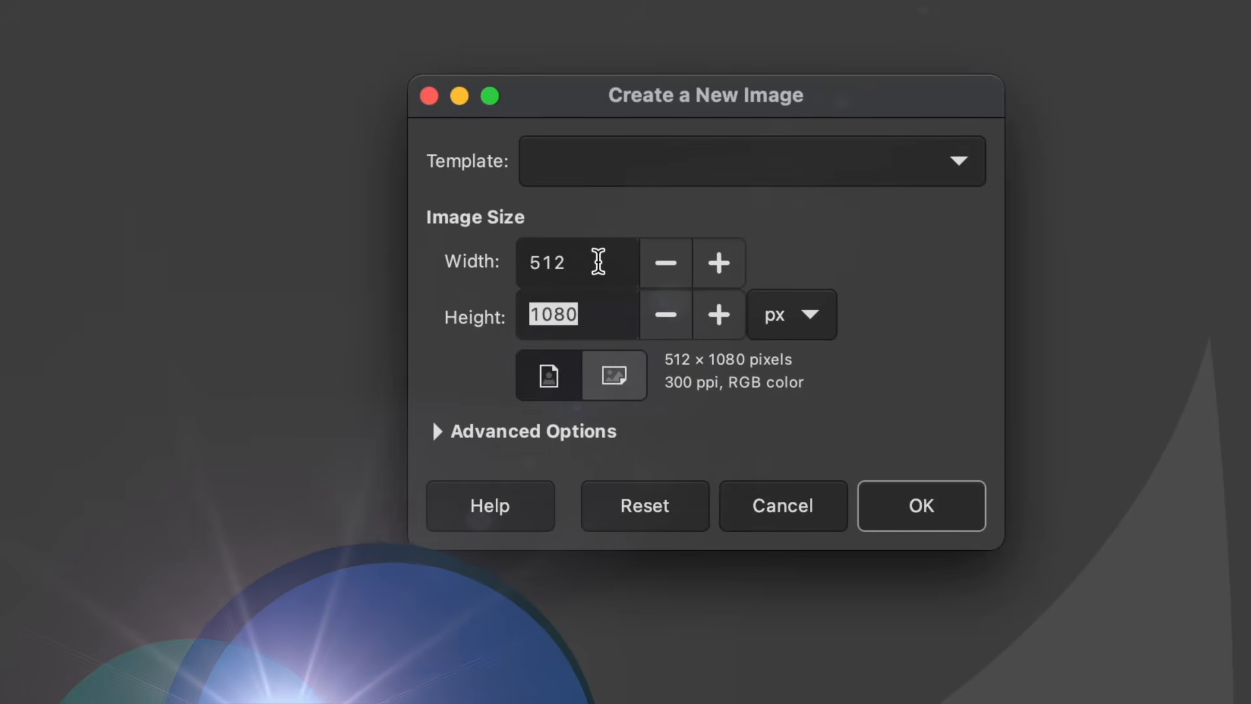
{"action": "type", "text": "512"}
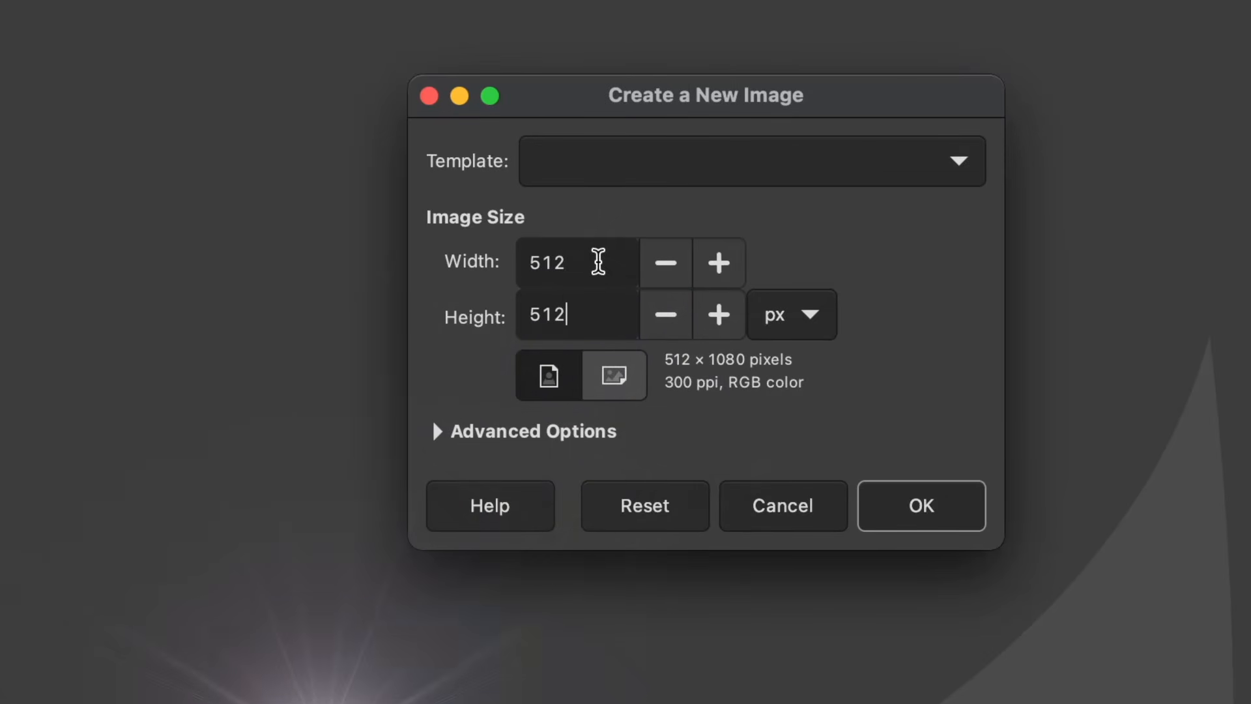
{"action": "left_click", "coordinate": [921, 506]}
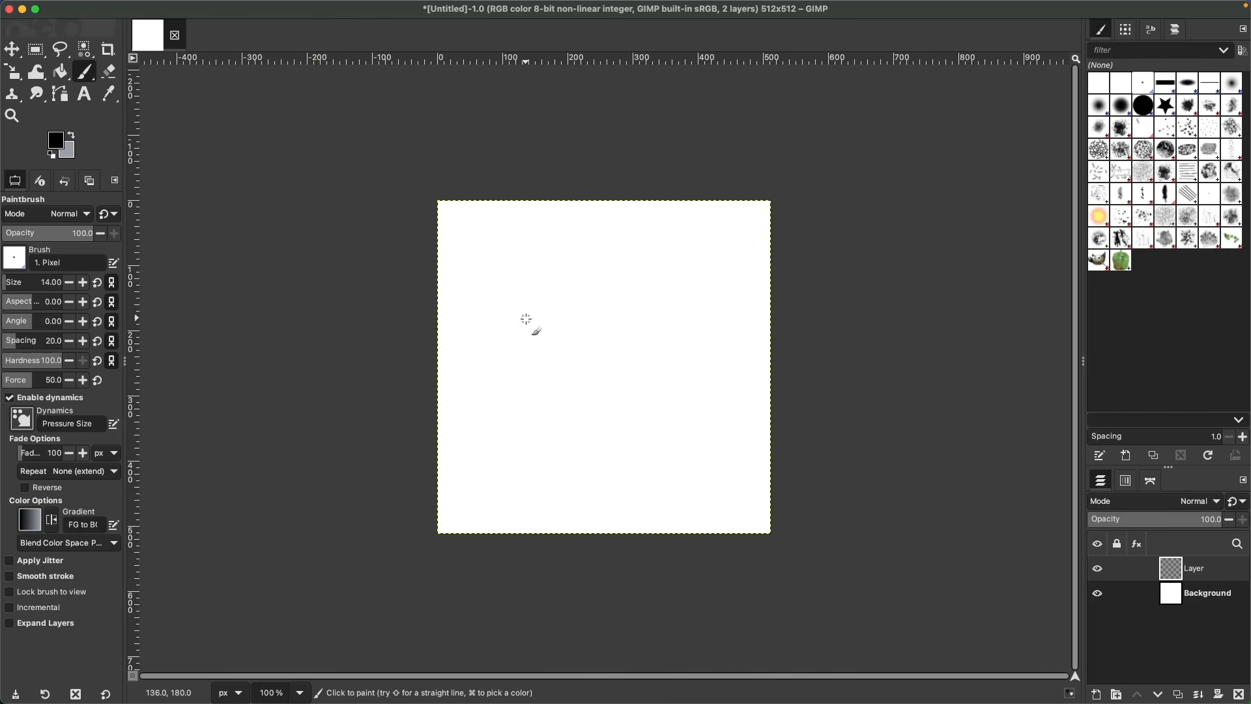
- Draw a cartoon face with two eyes and a wide smiling mouth on the layer
{"action": "left_click_drag", "start_coordinate": [525, 324], "coordinate": [576, 290]}
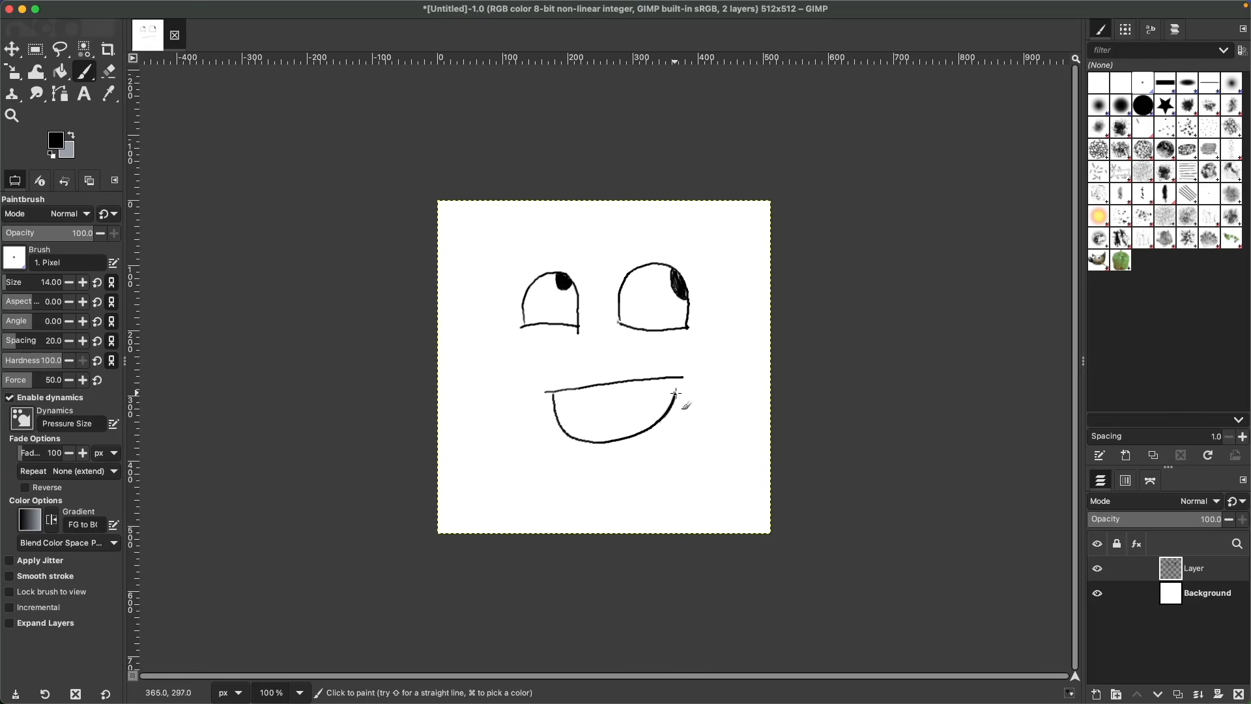
- Bucket-fill the mouth with dark red and the eyes with off-white
{"action": "left_click", "coordinate": [64, 71]}
{"action": "left_click", "coordinate": [638, 425]}
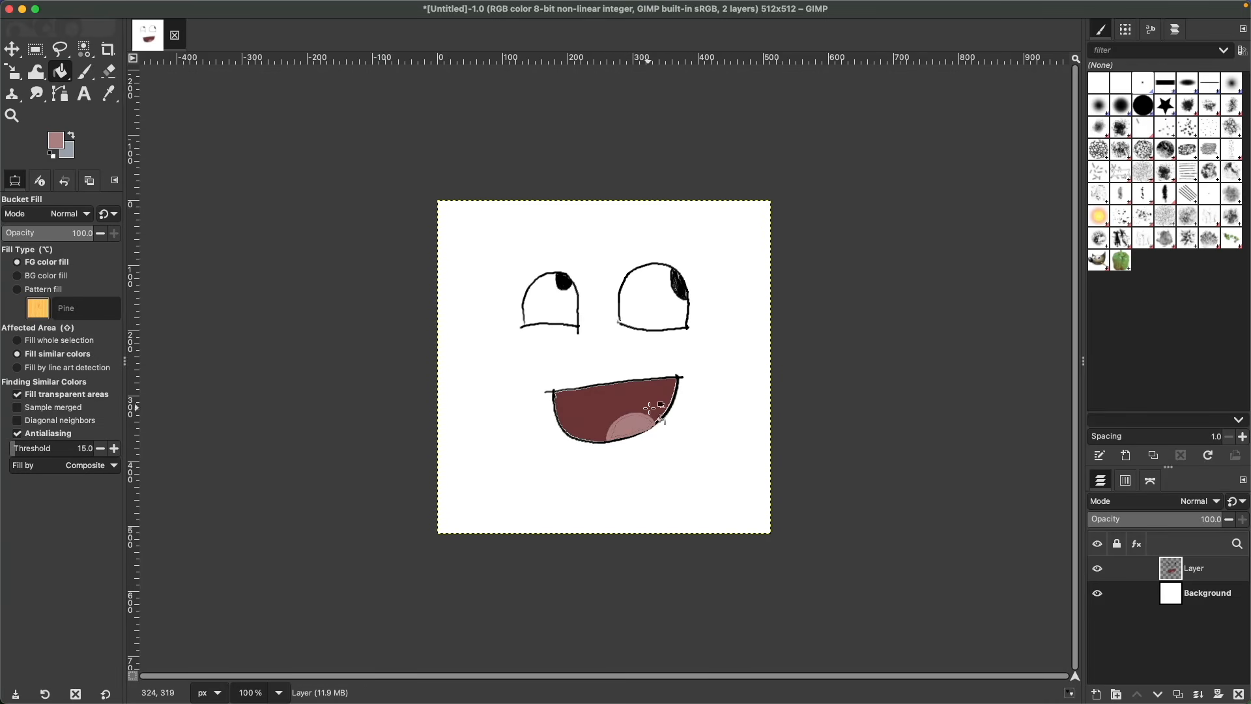
{"action": "left_click", "coordinate": [546, 284]}
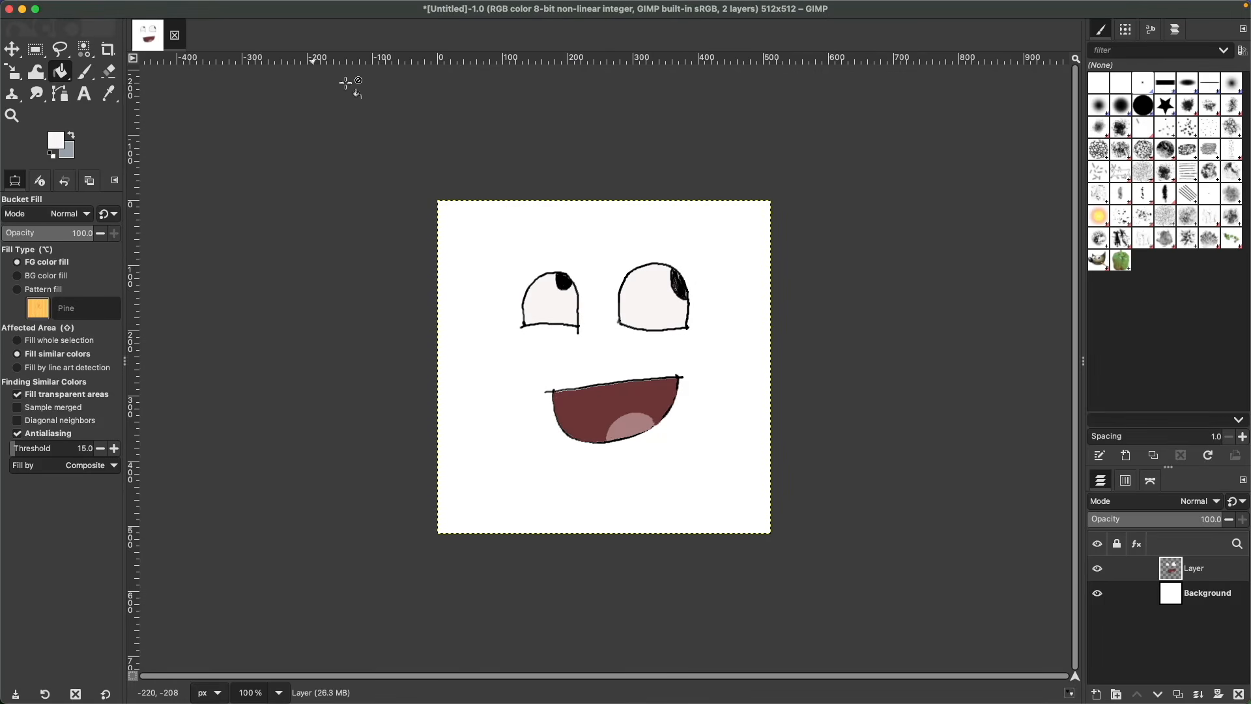
- Hide the white background layer and export the face image as face_texture.png
{"action": "left_click", "coordinate": [1098, 593]}
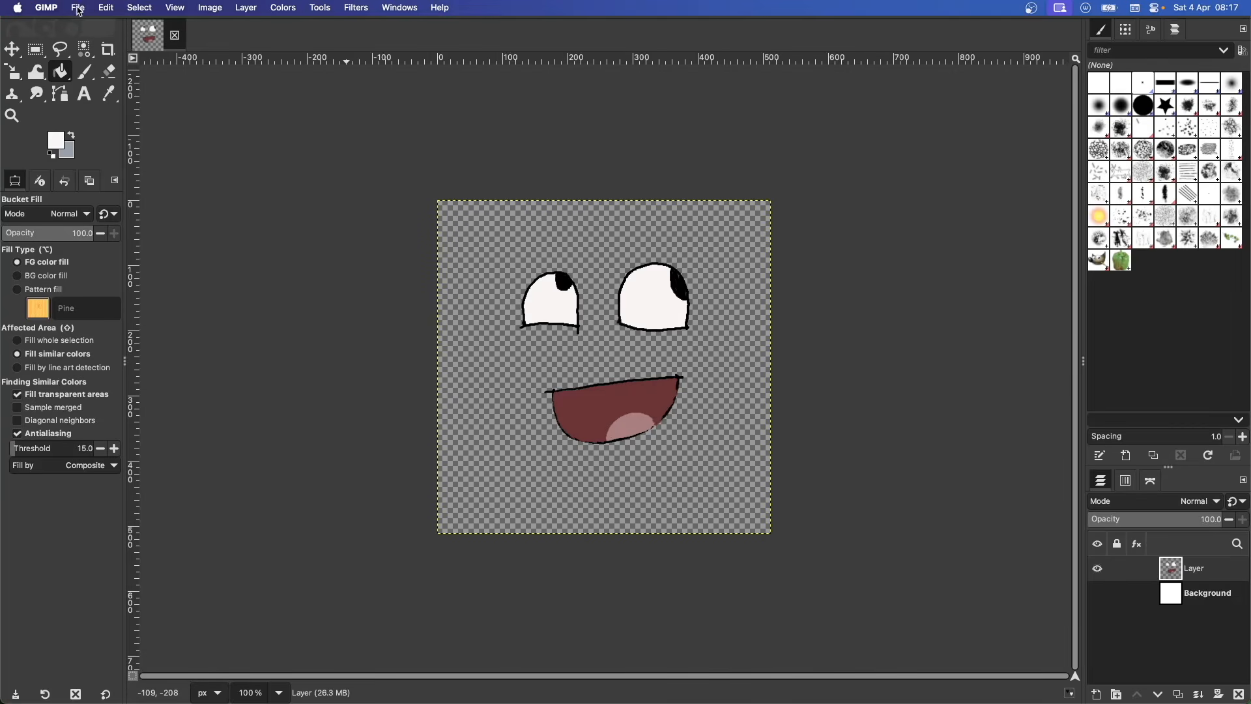
{"action": "left_click", "coordinate": [78, 8]}
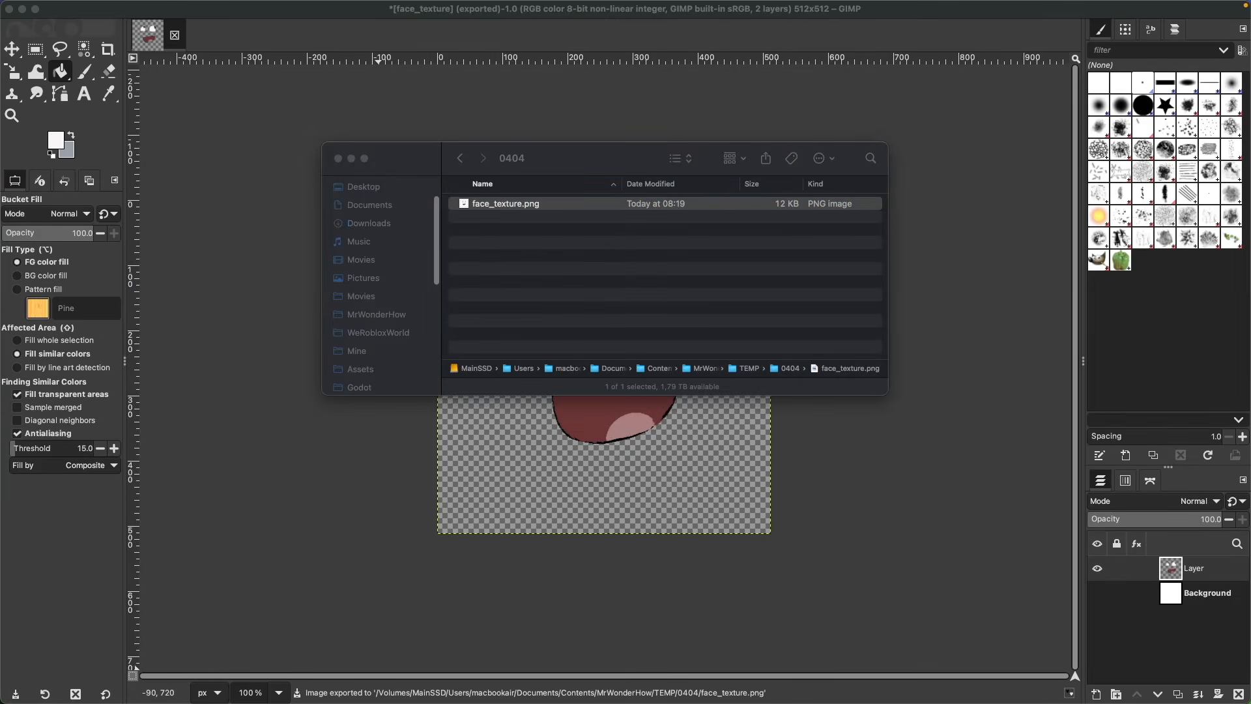
{"action": "key", "text": "space"}
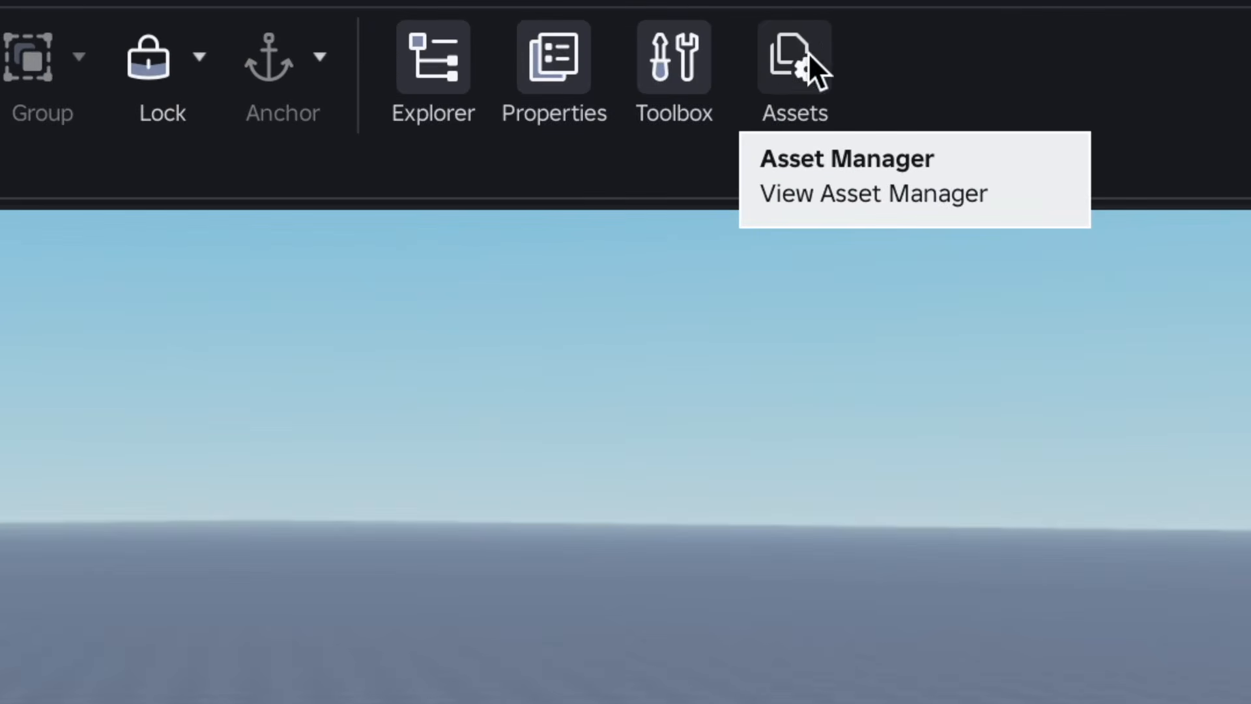
- Switch to Roblox Studio and bulk import face_texture.png through the Asset Manager
{"action": "left_click", "coordinate": [811, 59]}
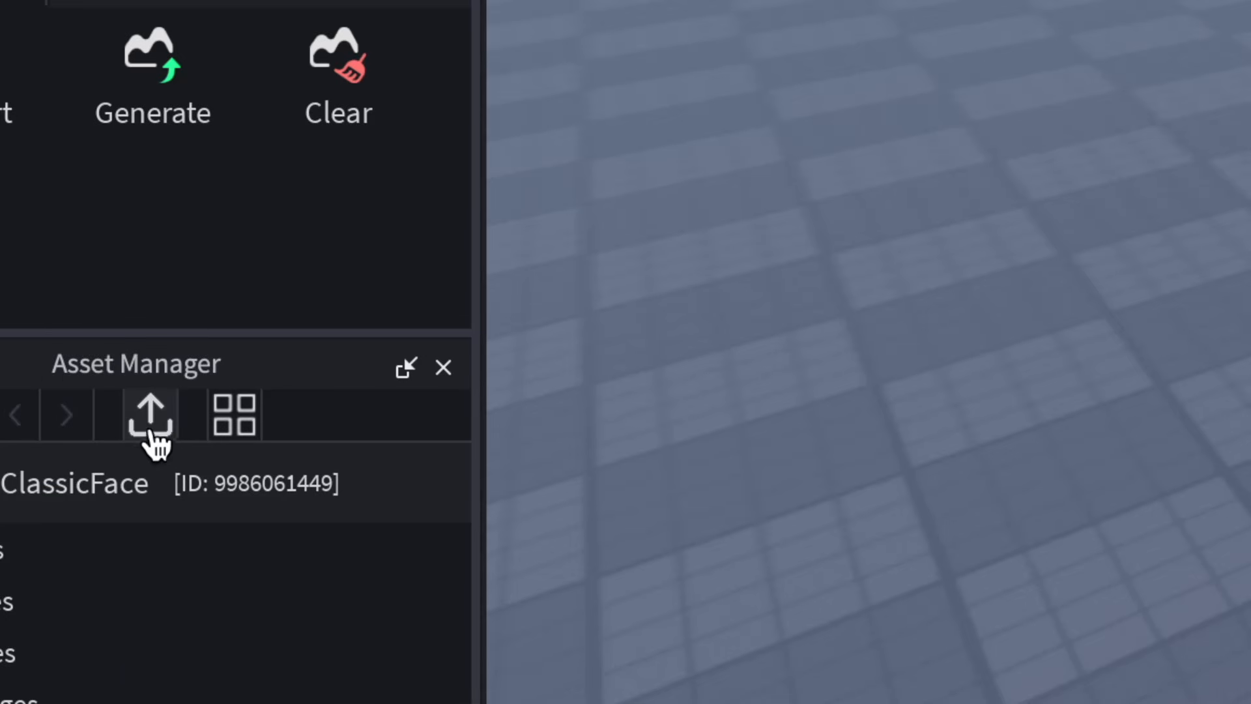
{"action": "left_click", "coordinate": [151, 432]}
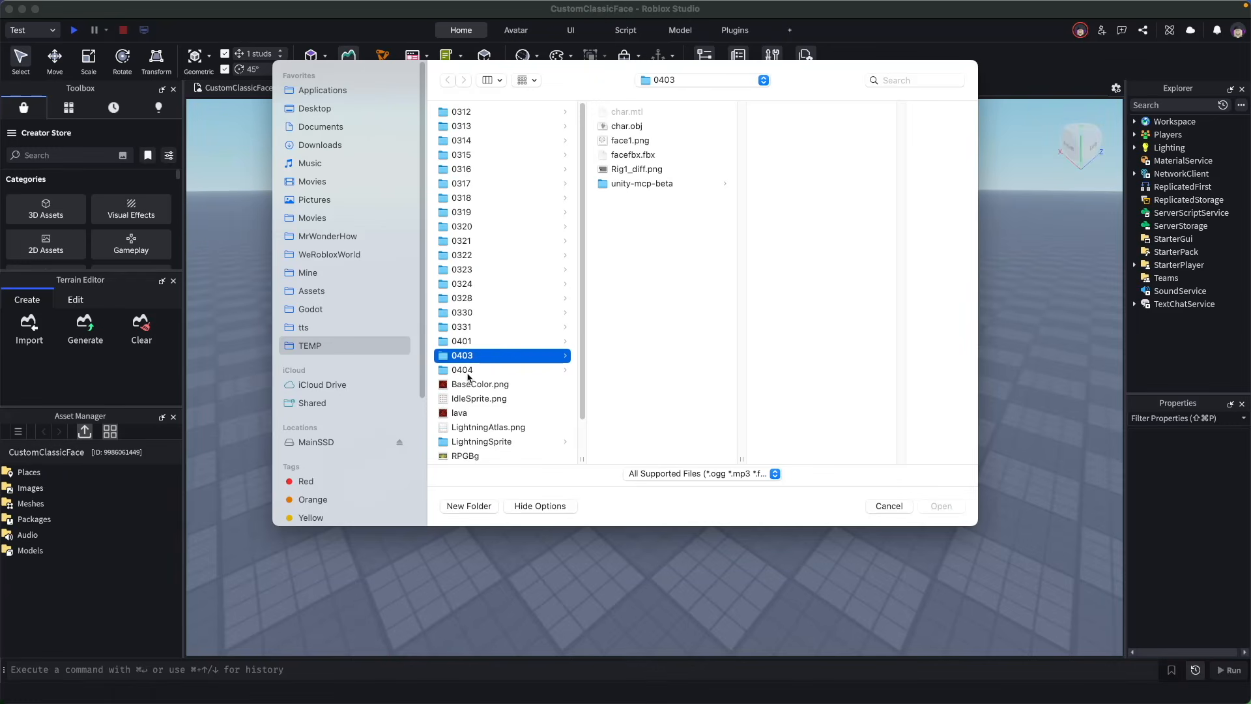
{"action": "left_click", "coordinate": [464, 371]}
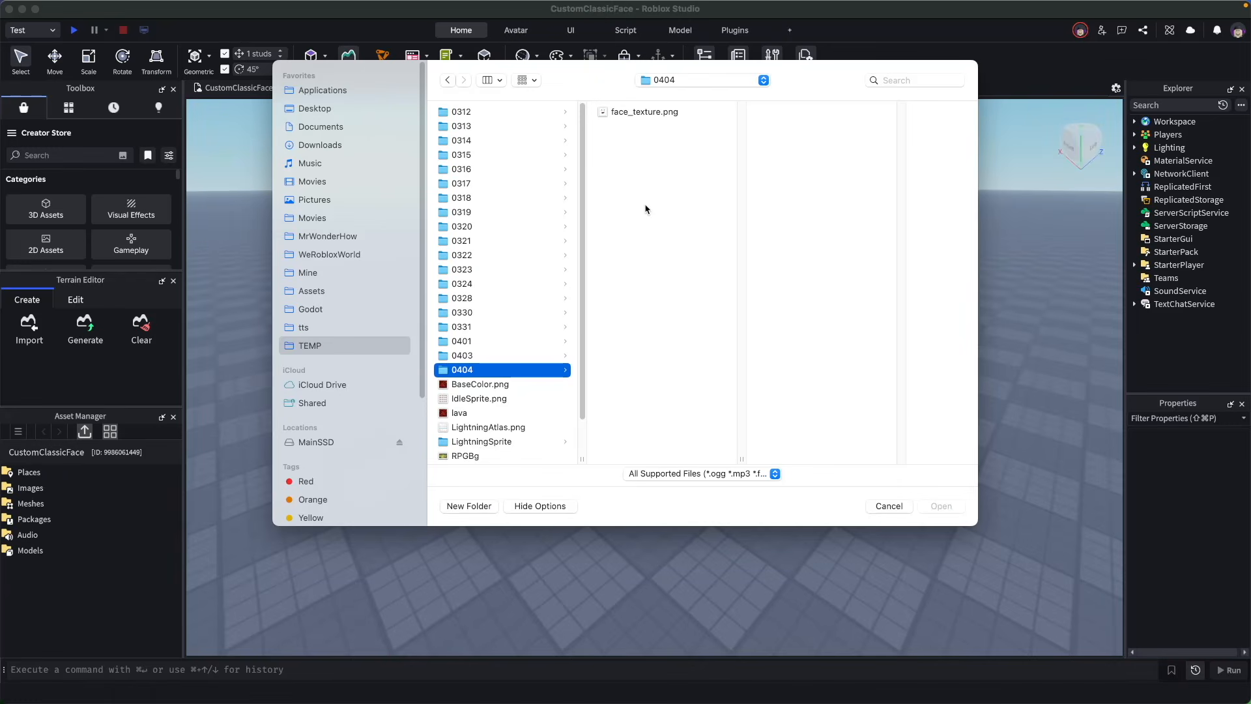
{"action": "left_click", "coordinate": [644, 112]}
{"action": "left_click", "coordinate": [941, 505]}
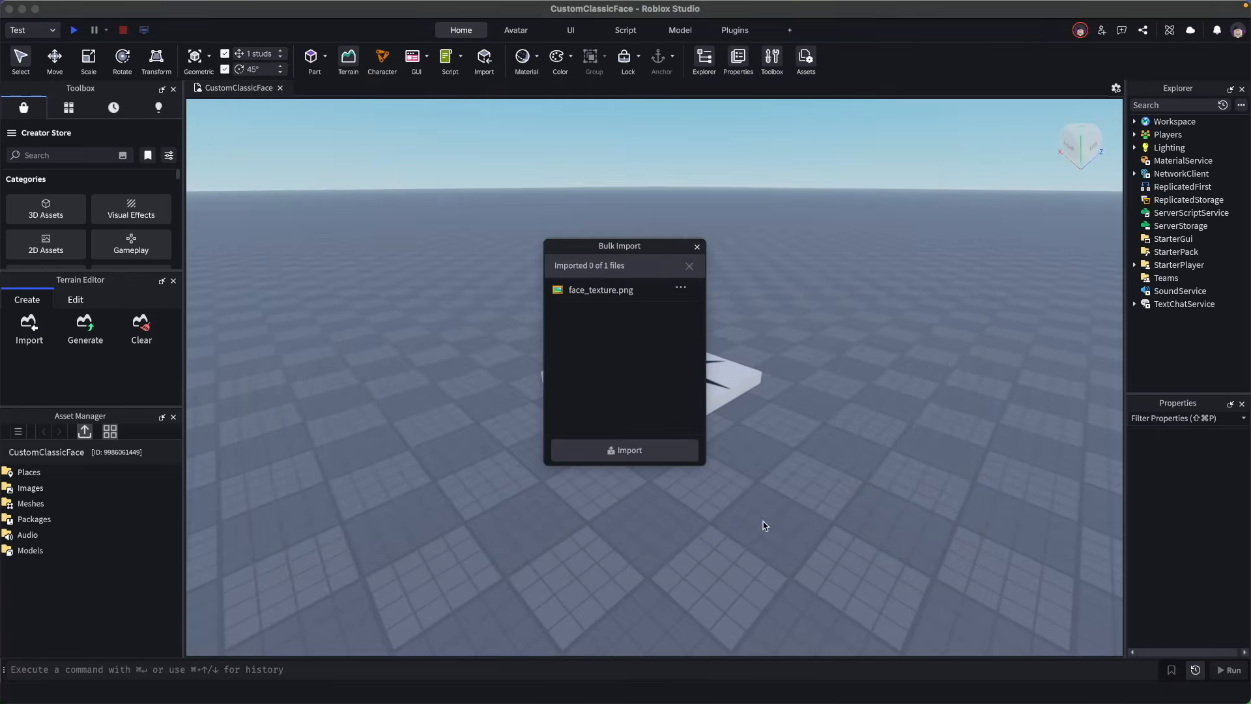
{"action": "left_click", "coordinate": [698, 247]}
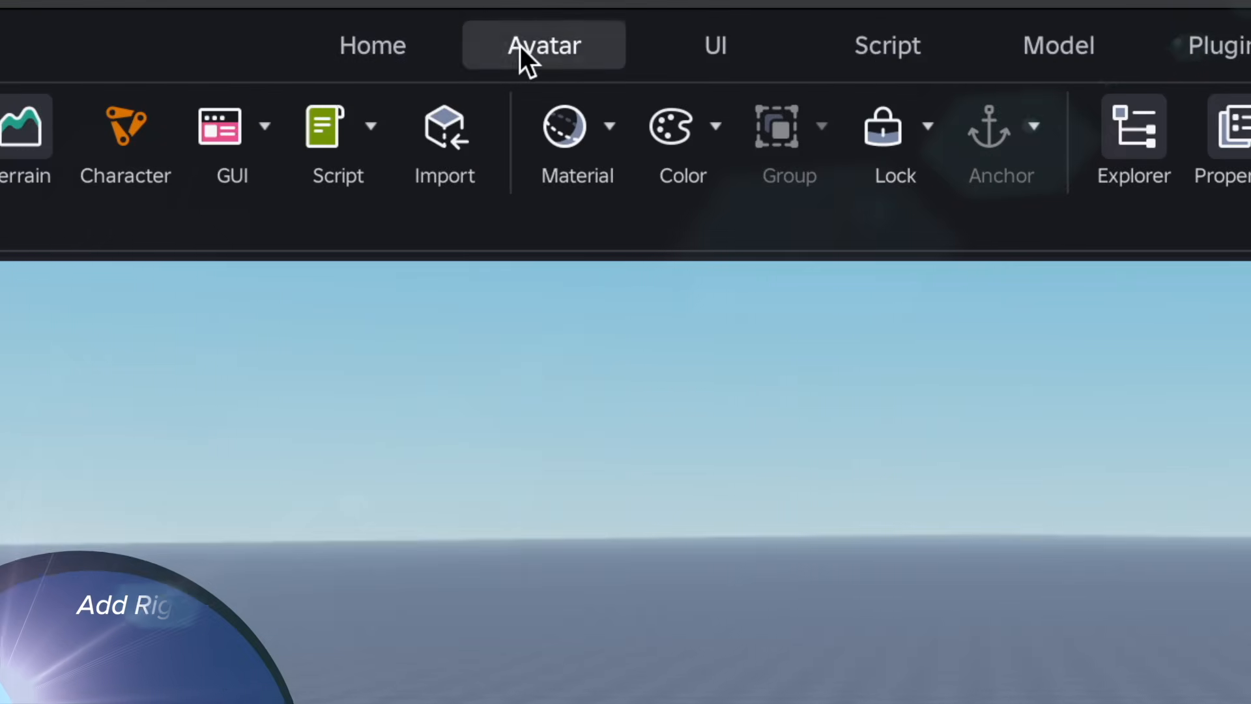
- Insert an R15 Block Avatar rig with the avatar character builder
{"action": "left_click", "coordinate": [510, 30]}
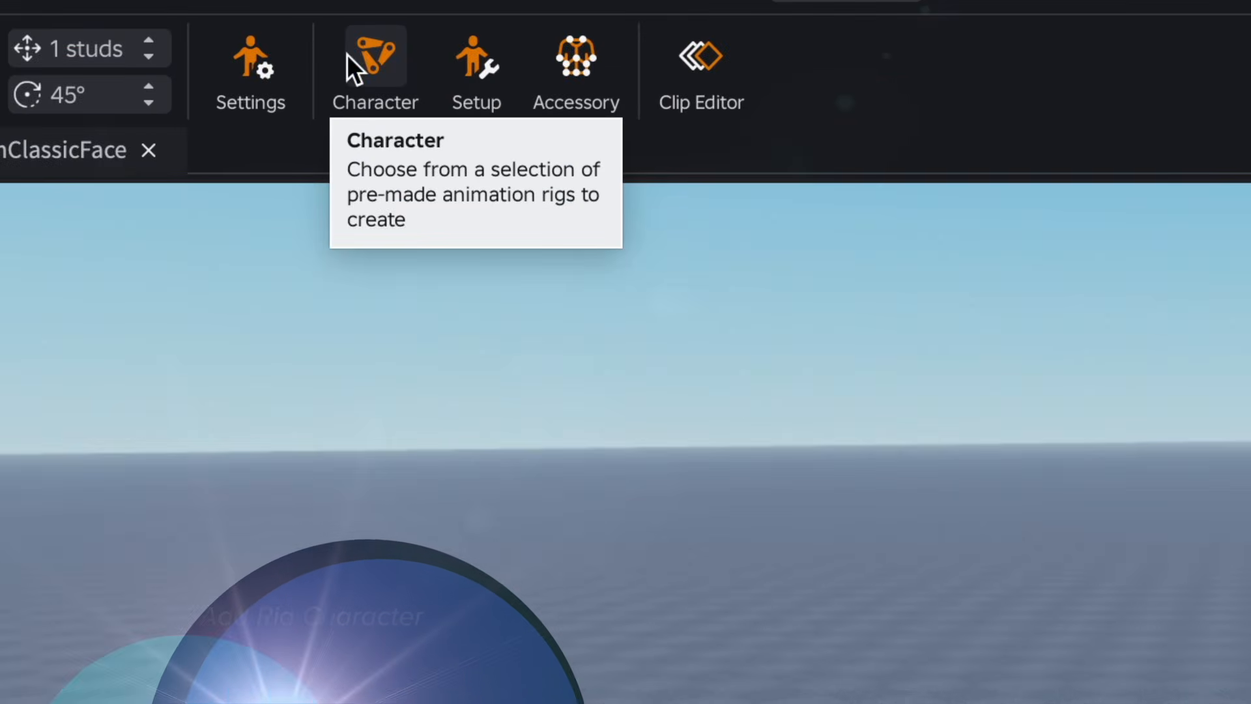
{"action": "left_click", "coordinate": [352, 59]}
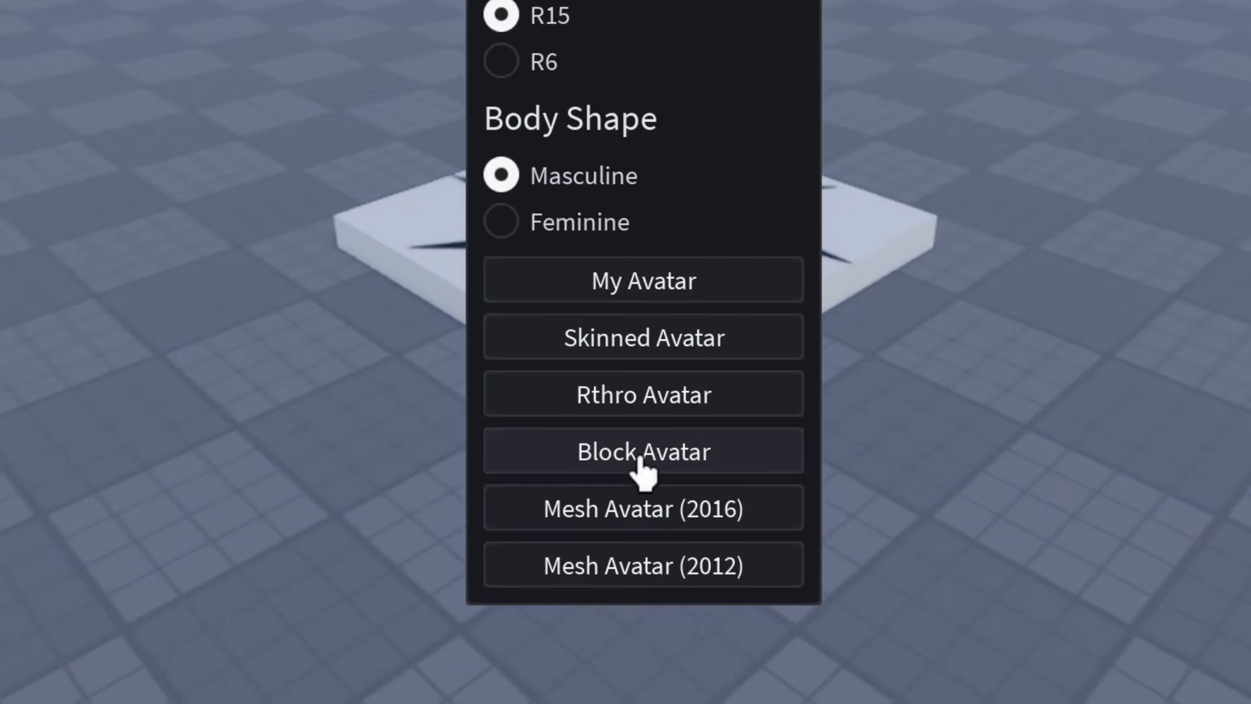
{"action": "left_click", "coordinate": [641, 462]}
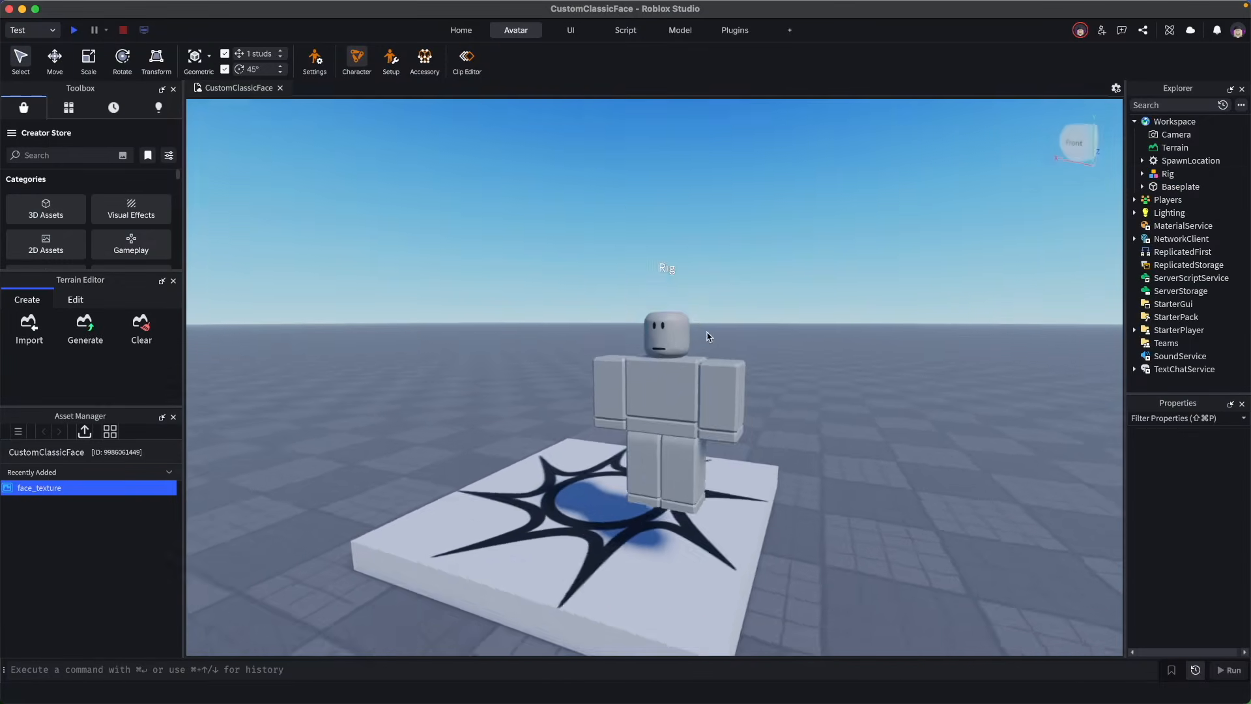
{"action": "scroll", "coordinate": [709, 337], "scroll_direction": "up", "scroll_amount": 5}
{"action": "scroll", "coordinate": [705, 334], "scroll_direction": "down", "scroll_amount": 4}
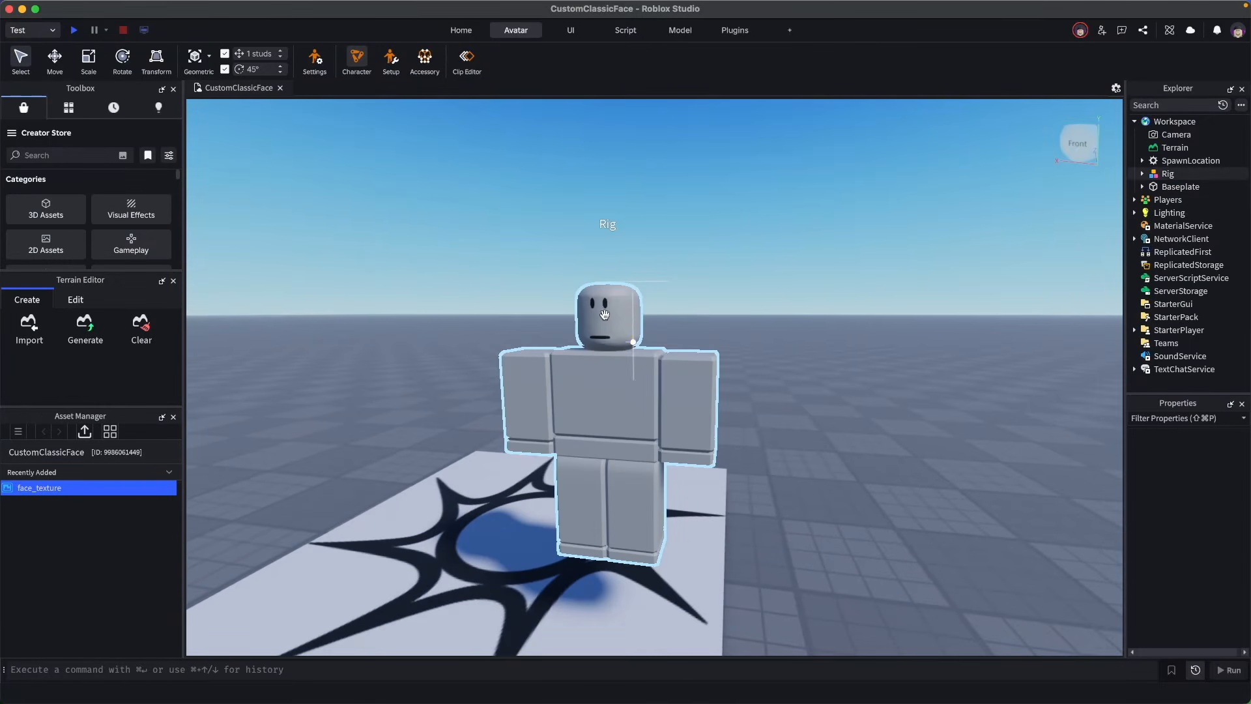
{"action": "left_click", "coordinate": [604, 315]}
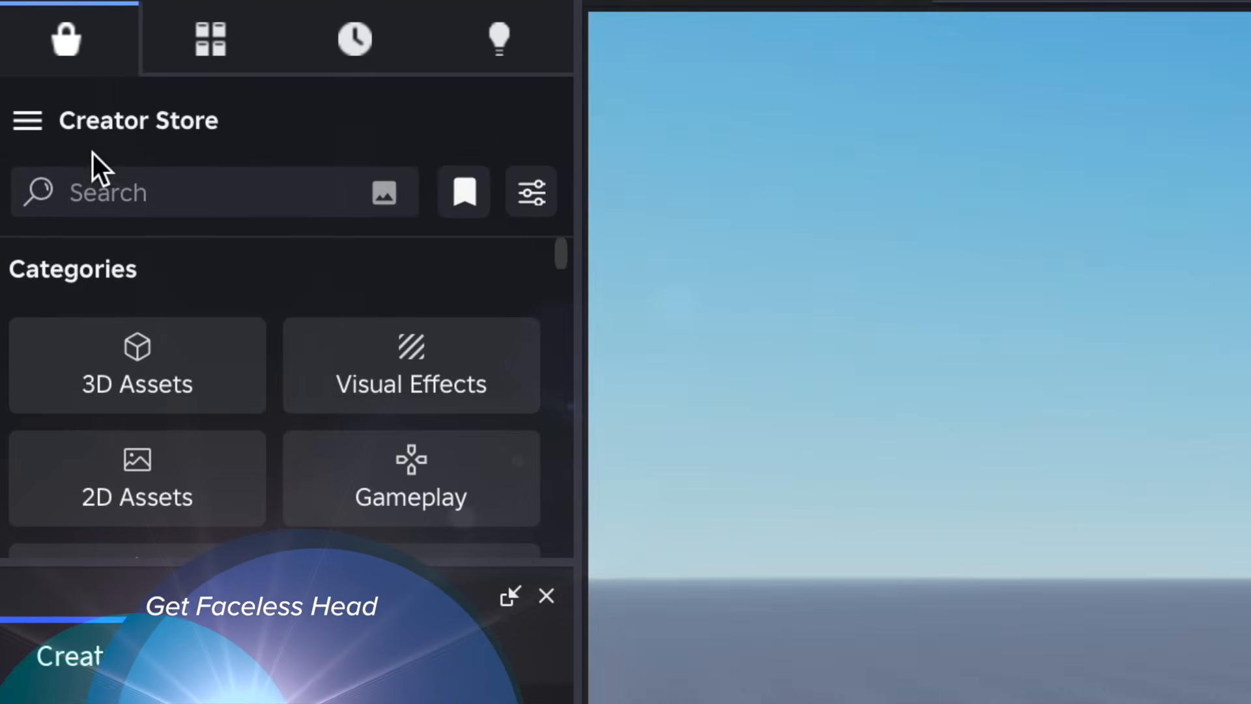
- Search the Creator Store for "faceless head" and insert the Faceless Head model
{"action": "left_click", "coordinate": [41, 155]}
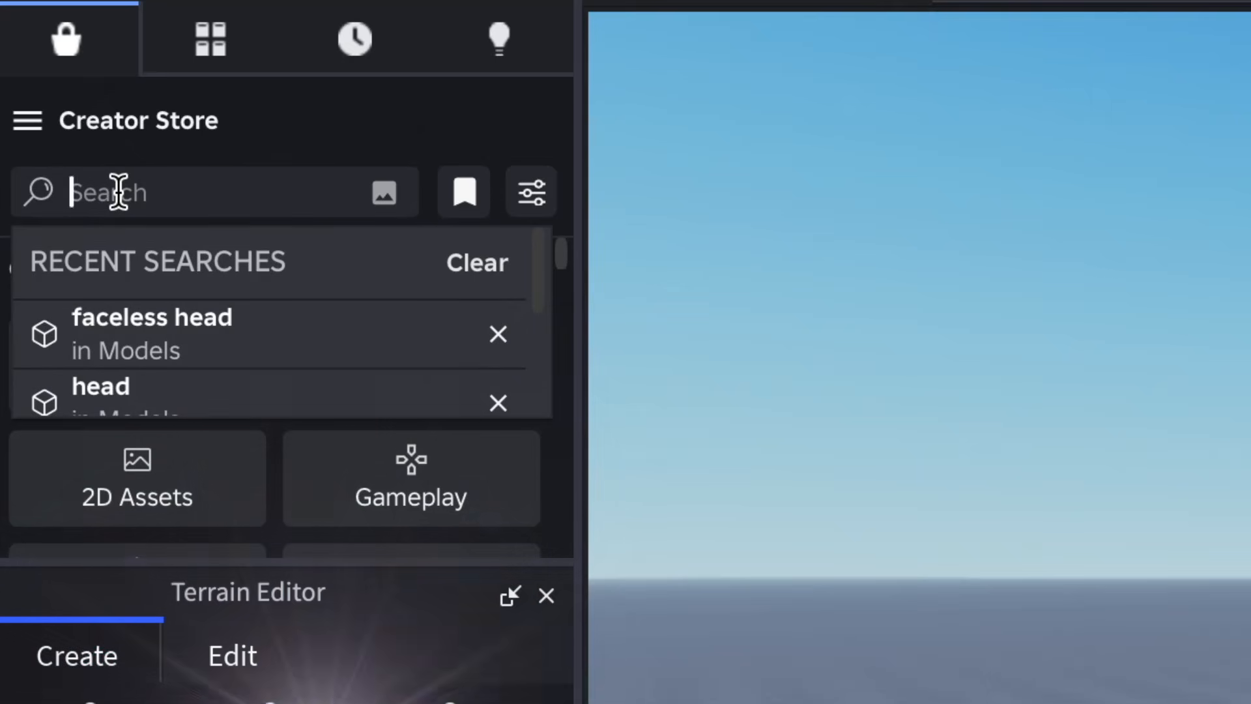
{"action": "type", "text": "faceless"}
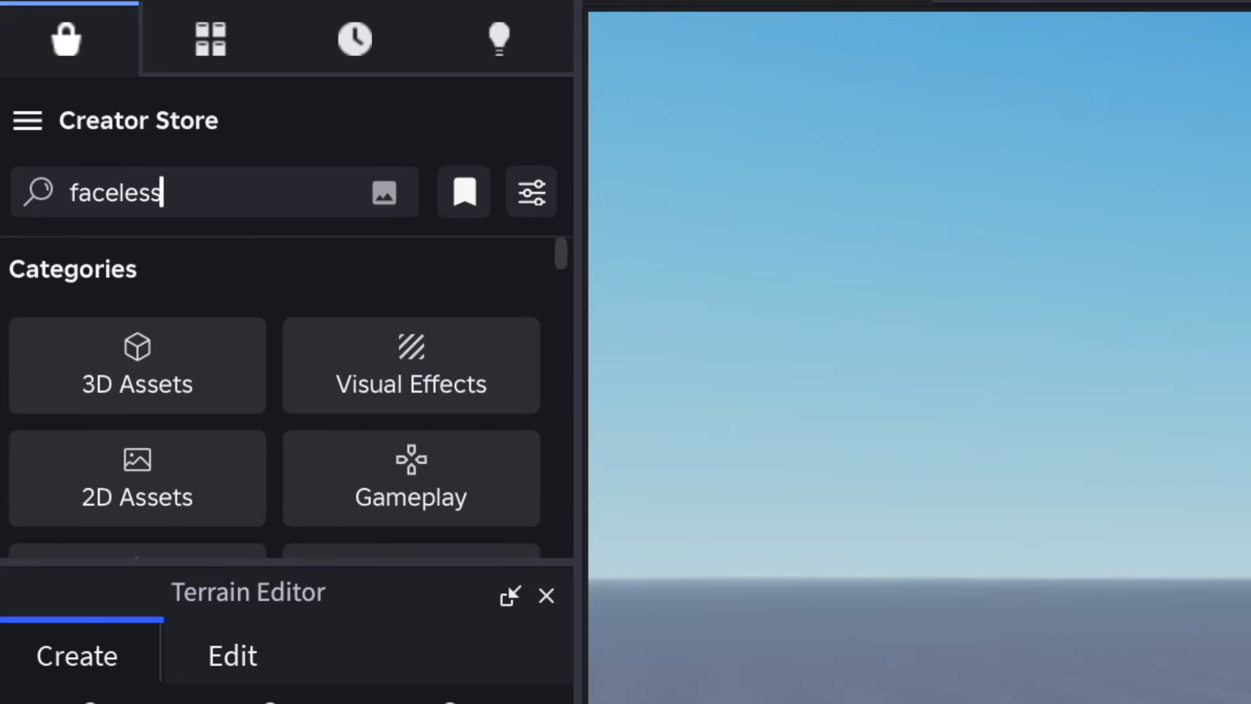
{"action": "type", "text": " head"}
{"action": "key", "text": "Return"}
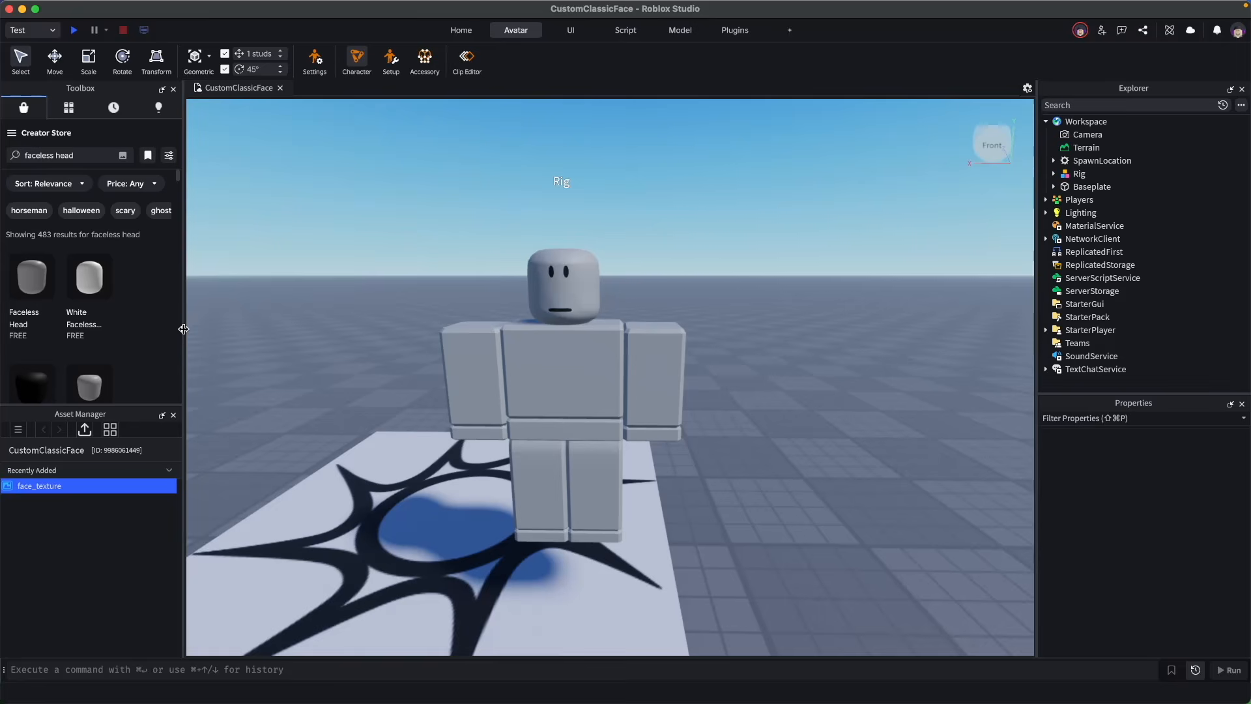
{"action": "left_click_drag", "start_coordinate": [184, 329], "coordinate": [421, 340]}
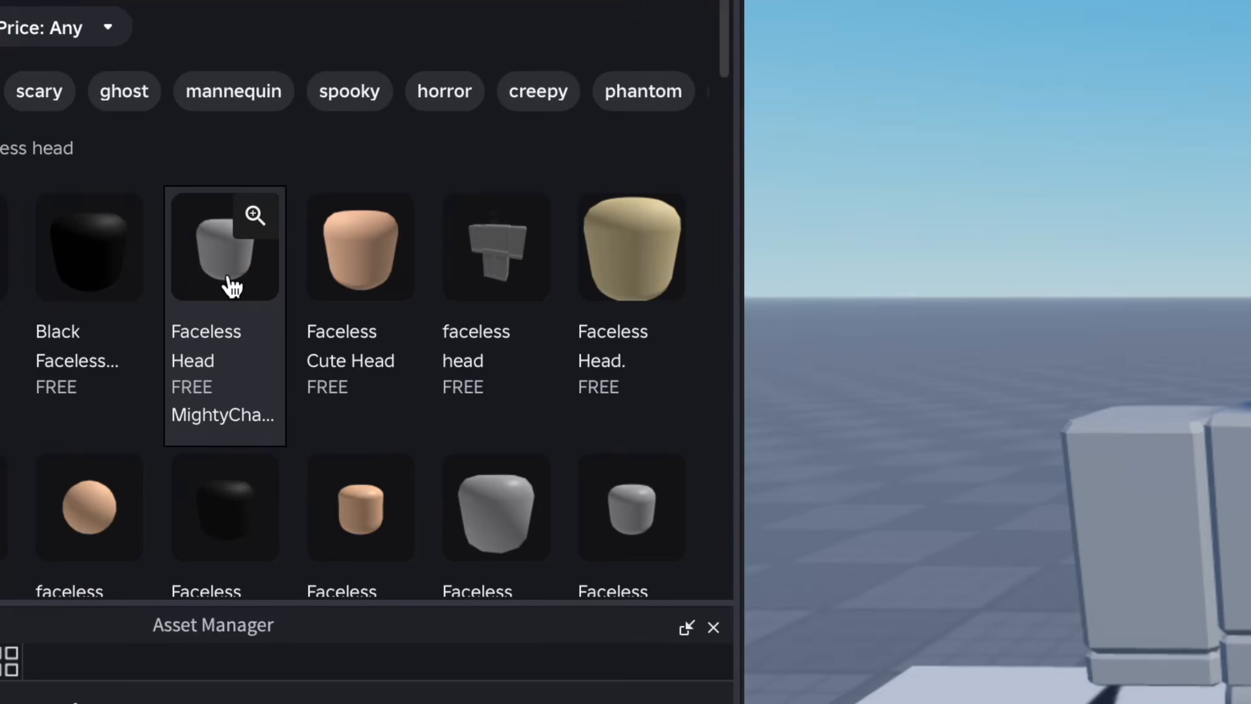
{"action": "left_click", "coordinate": [232, 287]}
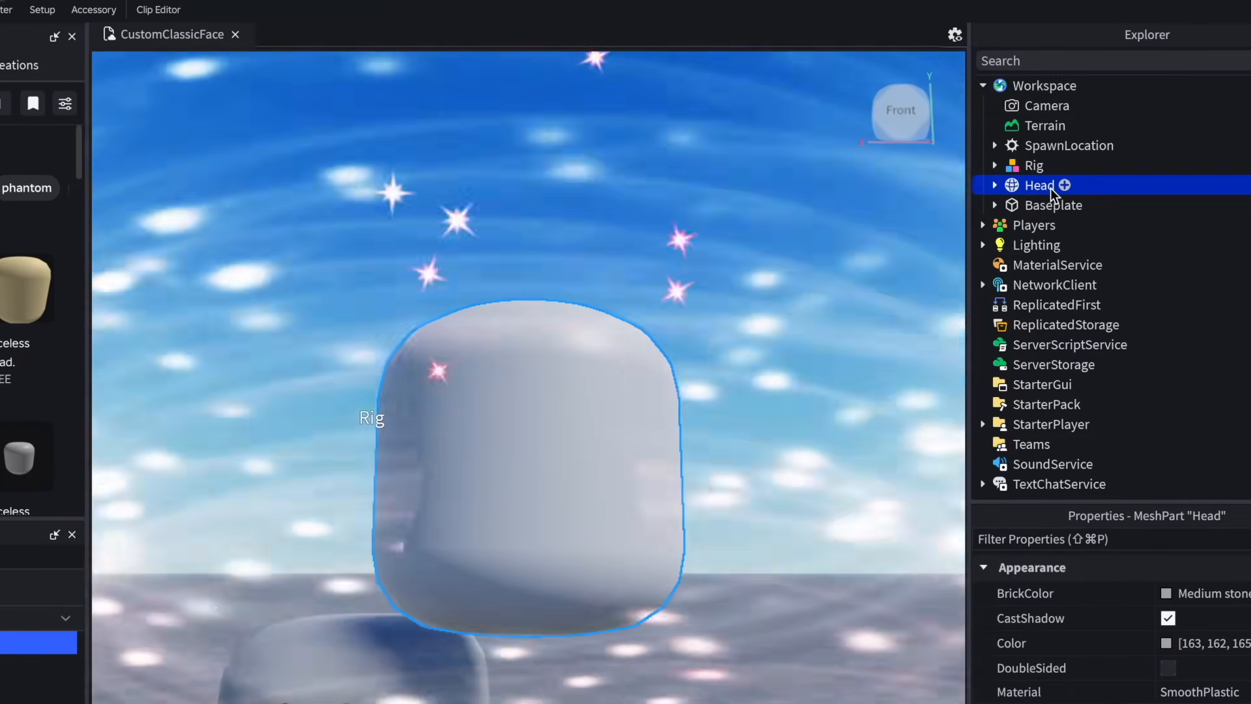
- Delete the ForceField inside the inserted Head
{"action": "left_click", "coordinate": [996, 187]}
{"action": "left_click", "coordinate": [1066, 205]}
{"action": "right_click", "coordinate": [1072, 206]}
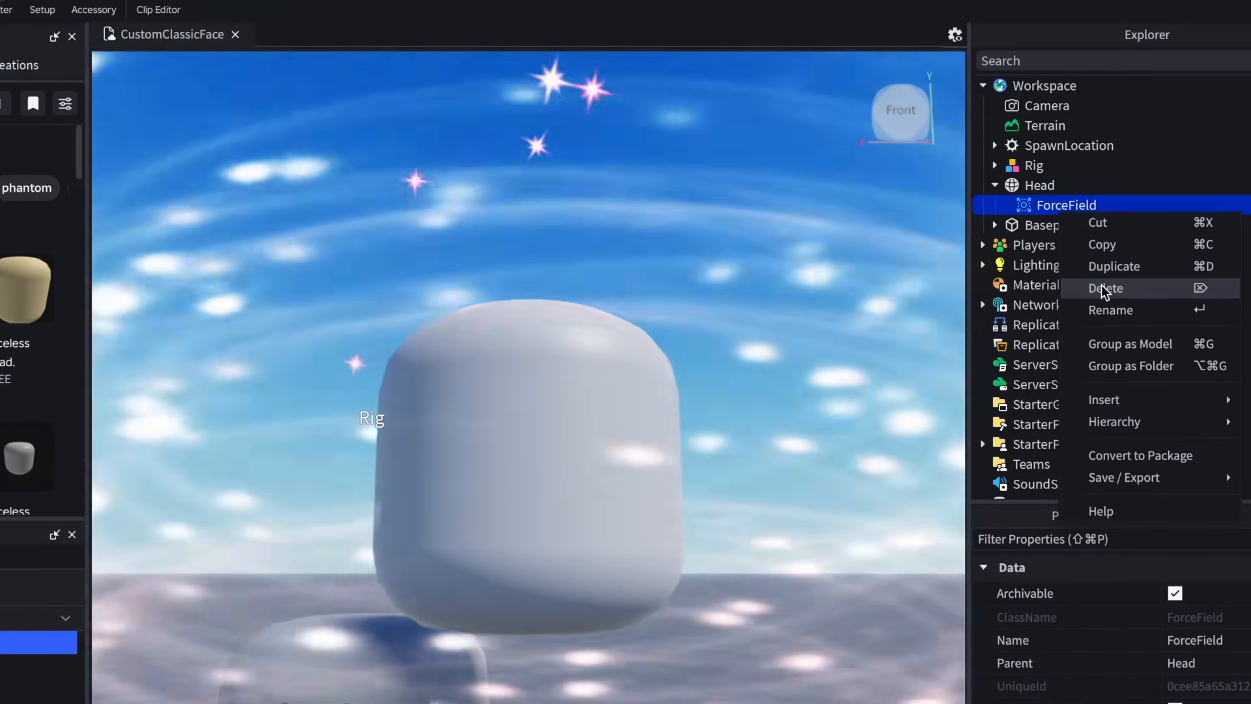
{"action": "left_click", "coordinate": [1103, 285]}
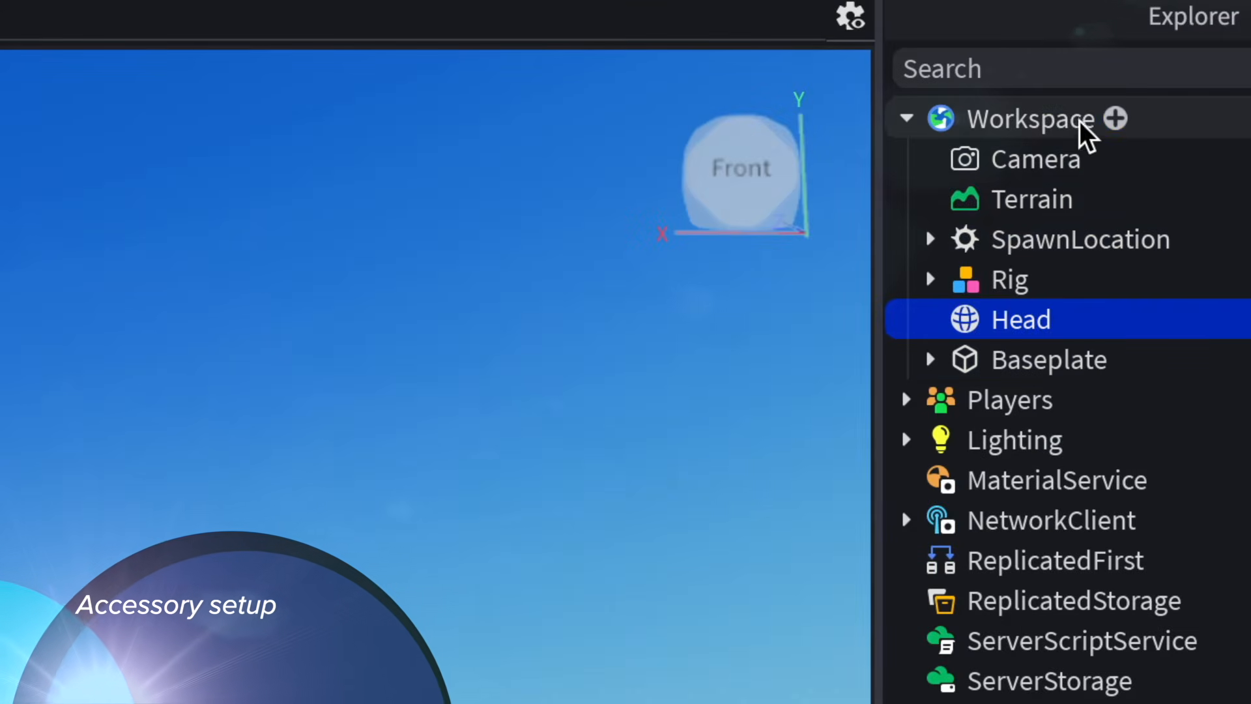
- Insert an Accessory into Workspace and add a MeshPart inside it
{"action": "left_click", "coordinate": [1097, 123]}
{"action": "left_click", "coordinate": [1103, 123]}
{"action": "type", "text": "acc"}
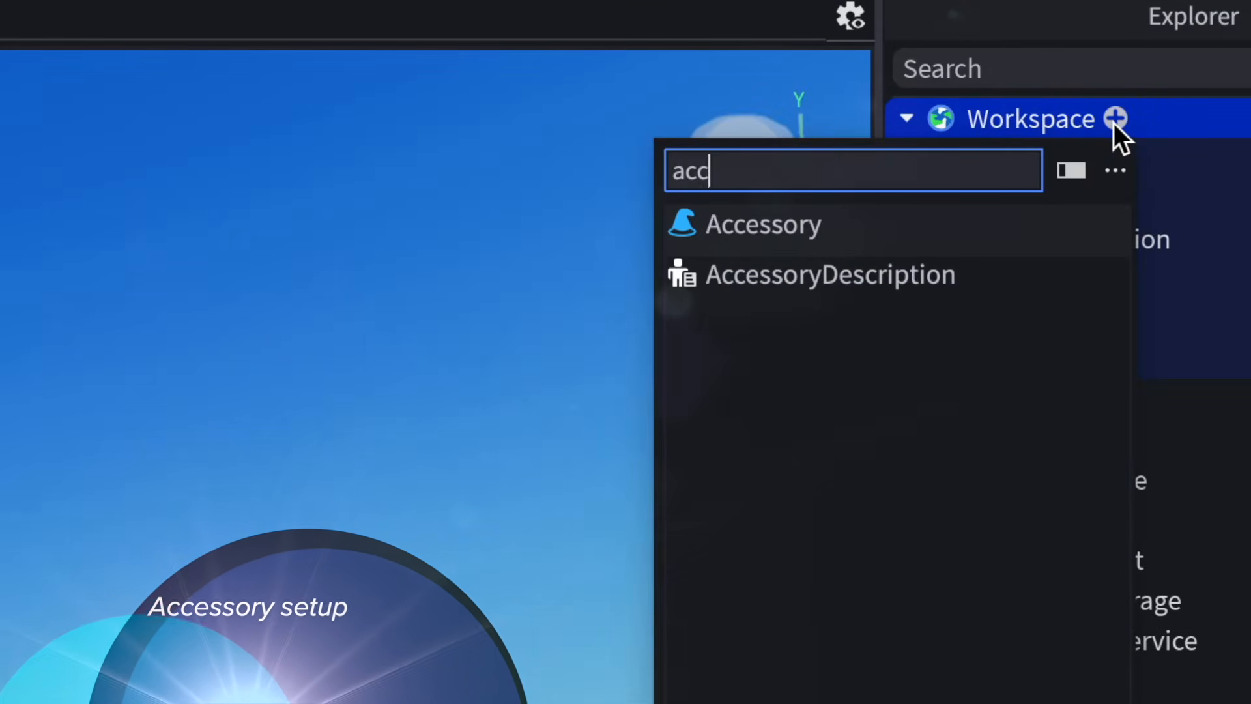
{"action": "left_click", "coordinate": [833, 240]}
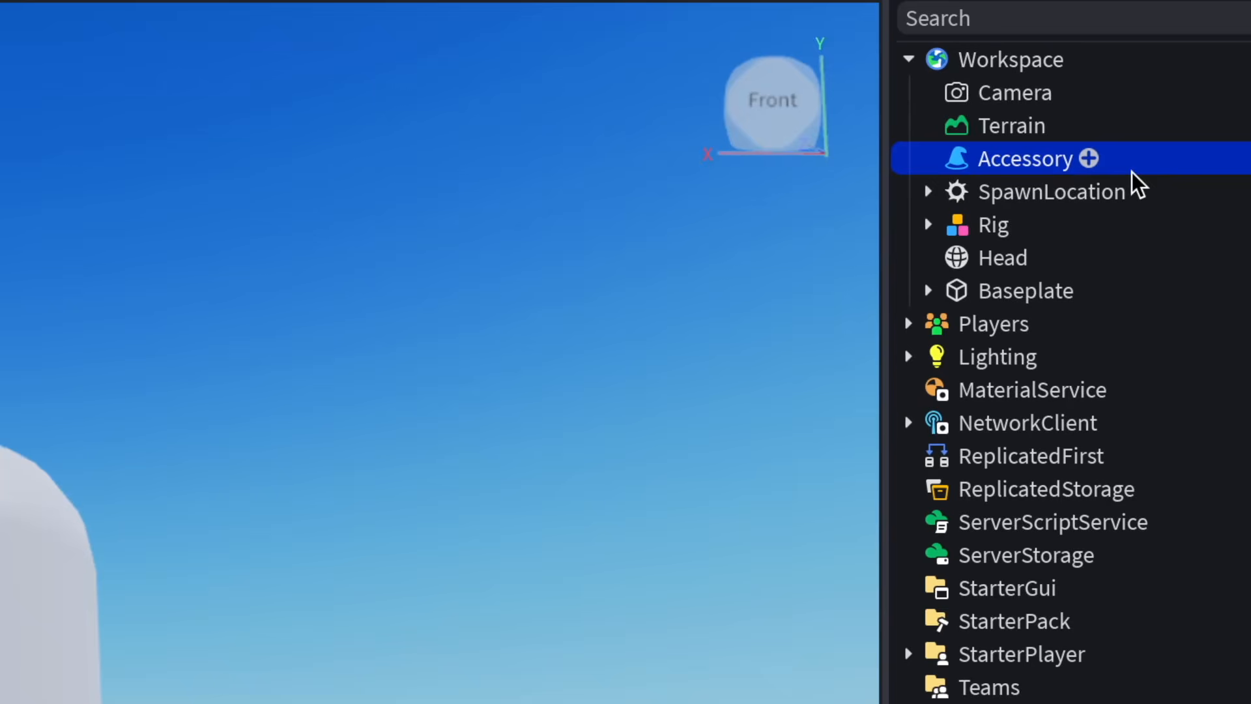
{"action": "left_click", "coordinate": [1089, 159]}
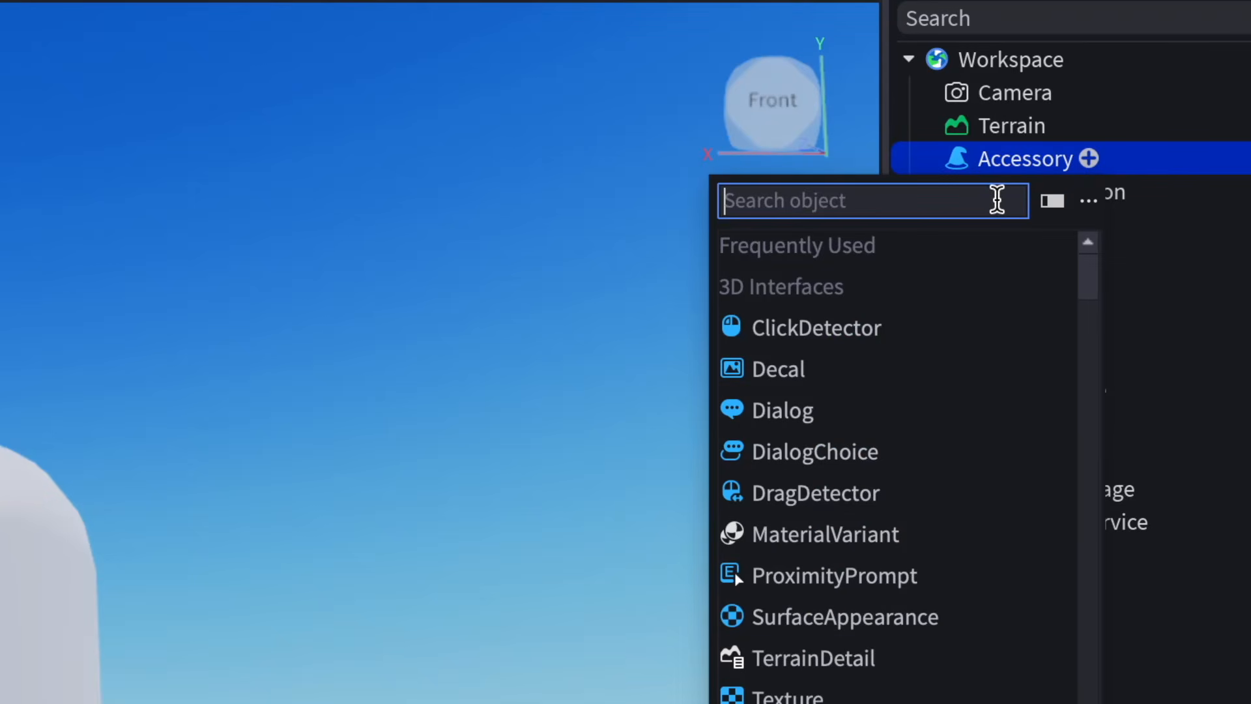
{"action": "type", "text": "mesh"}
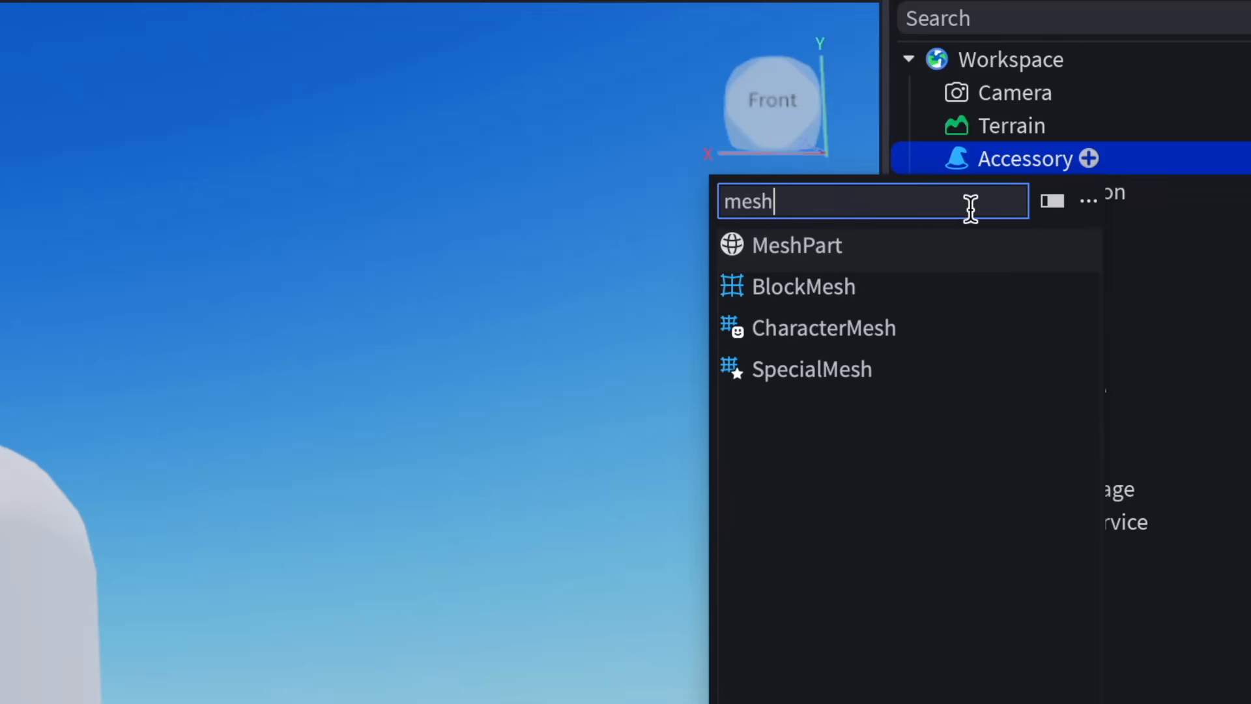
{"action": "left_click", "coordinate": [850, 253]}
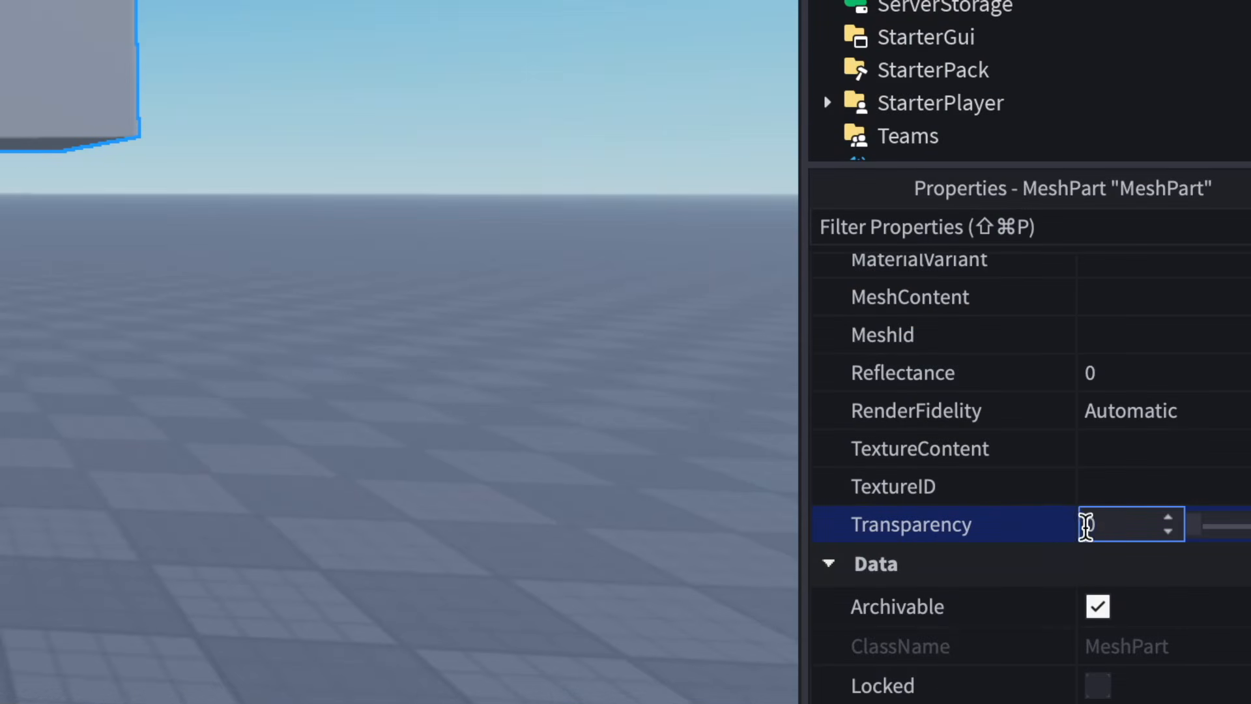
- Set the MeshPart's Transparency to 1 and turn off its CanCollide and CanTouch
{"action": "type", "text": "1"}
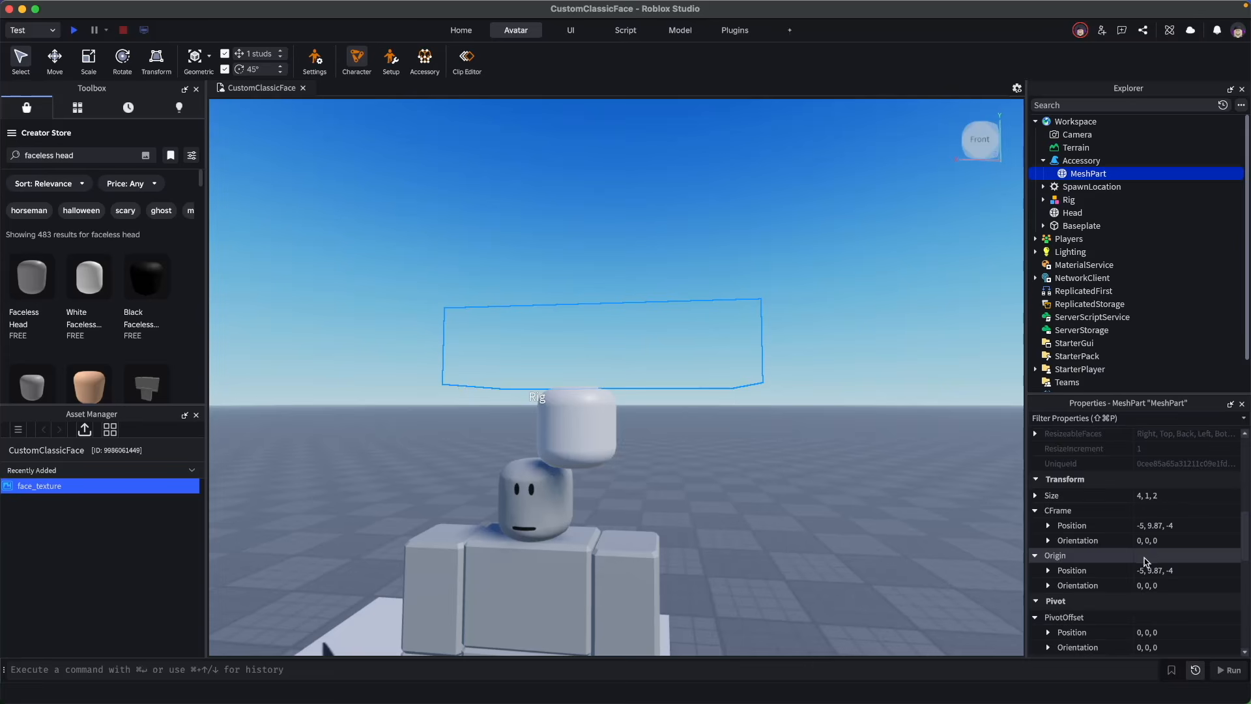
{"action": "scroll", "coordinate": [1145, 564], "scroll_direction": "down", "scroll_amount": 5}
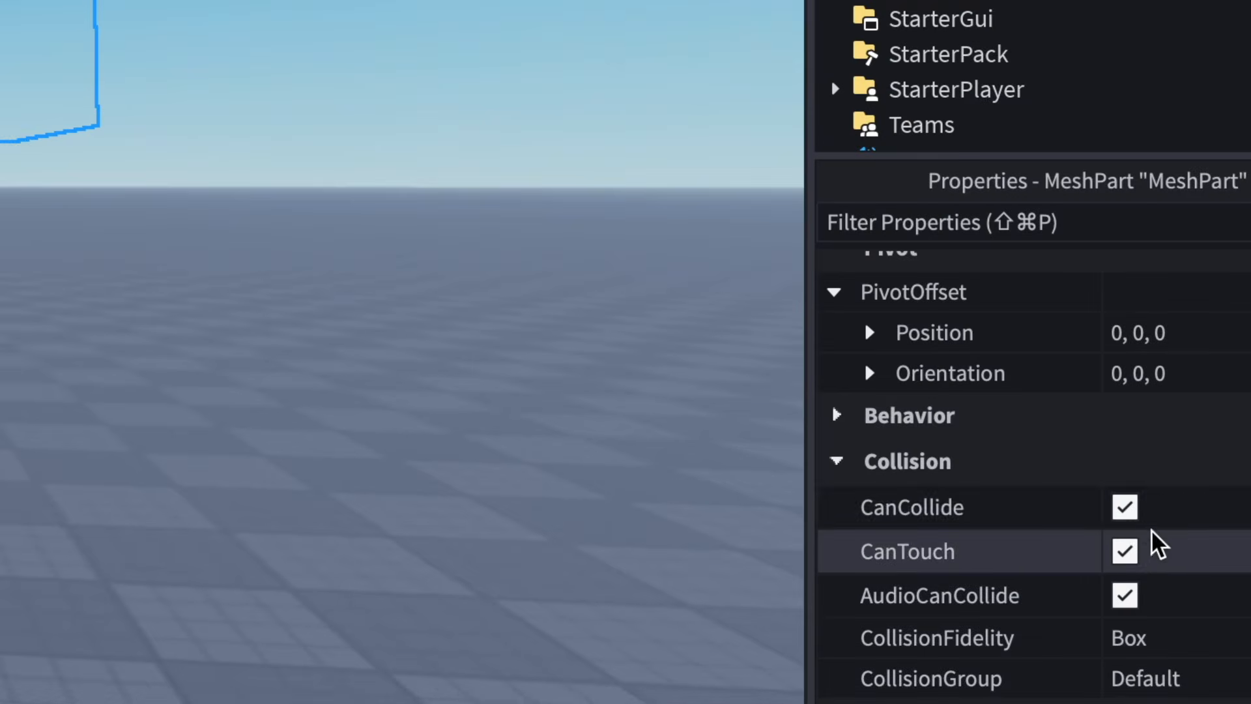
{"action": "left_click", "coordinate": [1145, 524]}
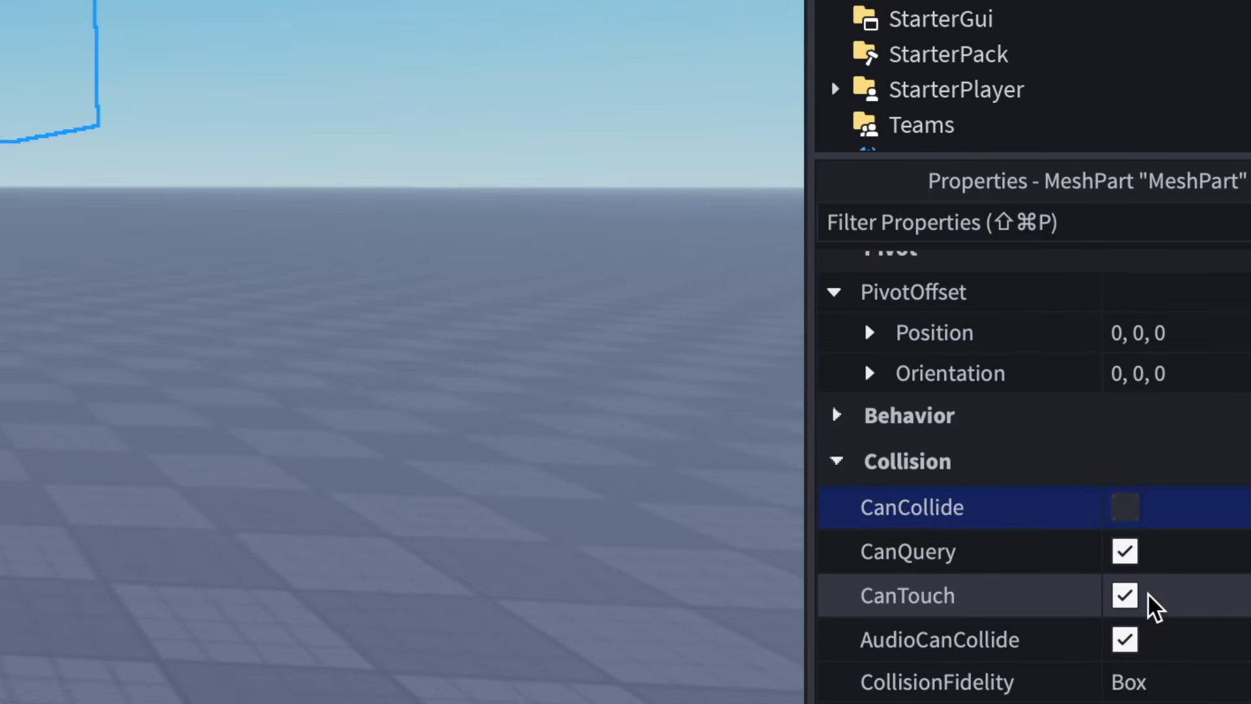
{"action": "left_click", "coordinate": [1148, 557]}
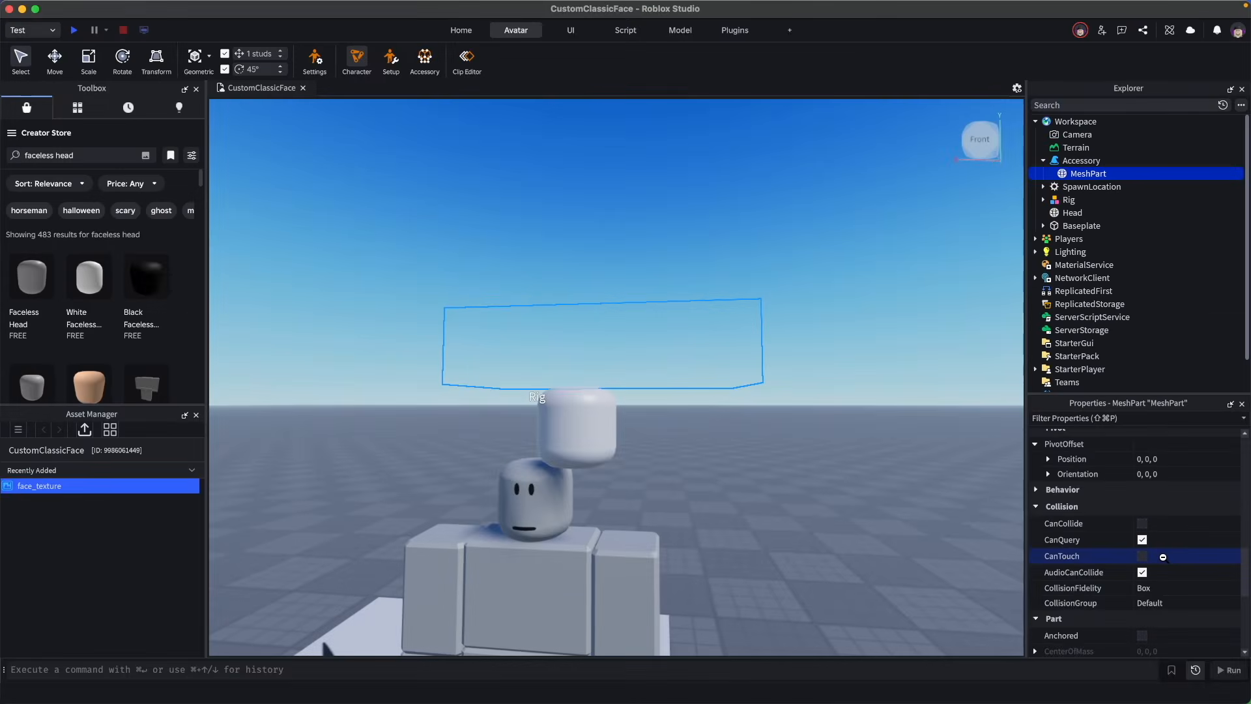
- Rename the MeshPart to Handle
{"action": "scroll", "coordinate": [1172, 521], "scroll_direction": "up", "scroll_amount": 5}
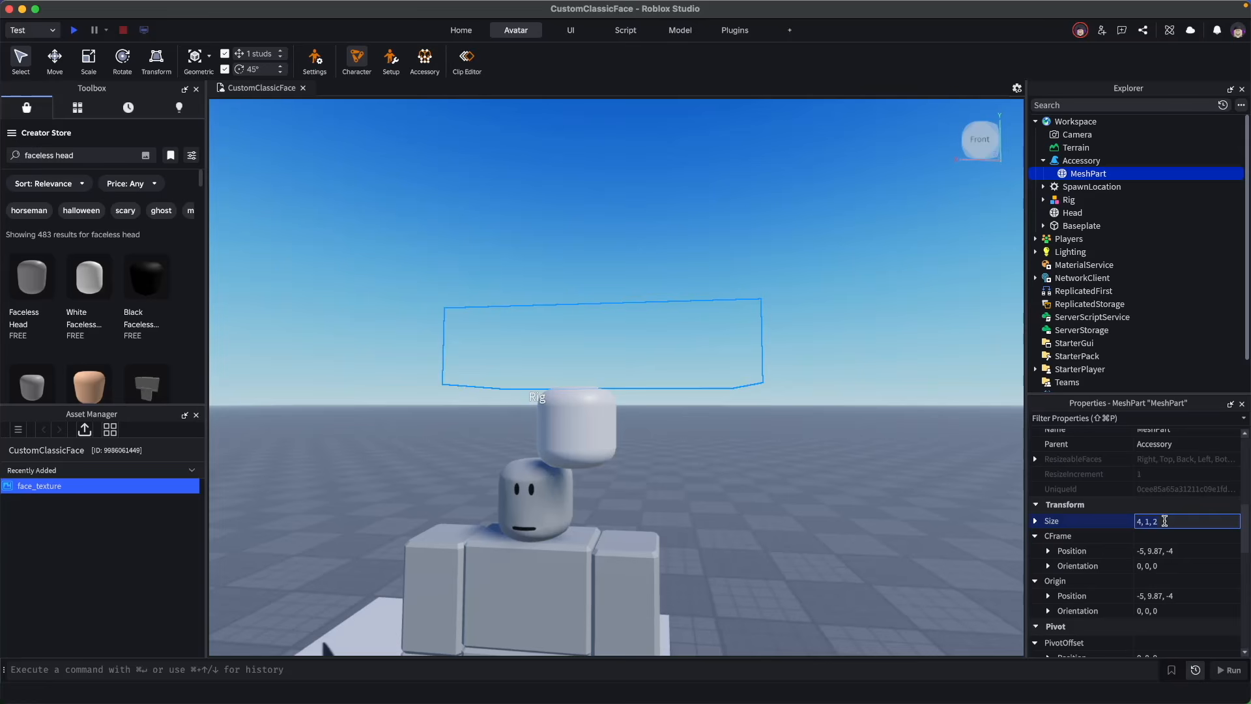
{"action": "double_click", "coordinate": [1088, 173]}
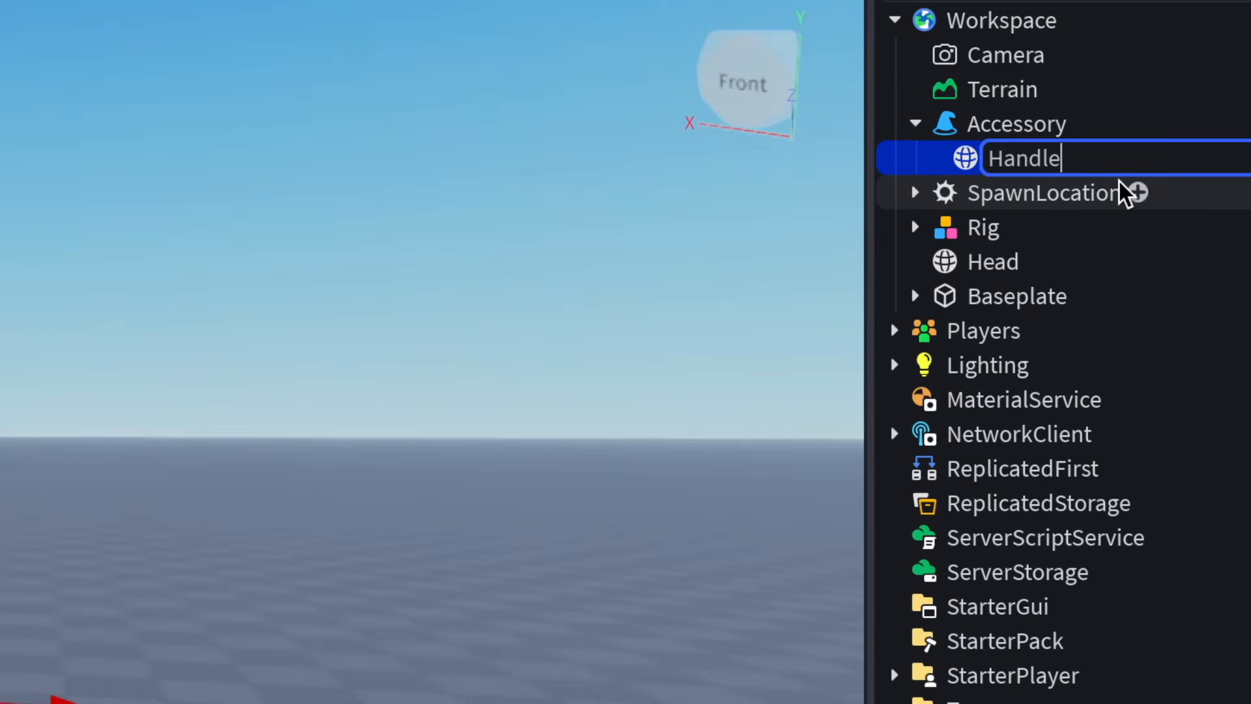
{"action": "key", "text": "Return"}
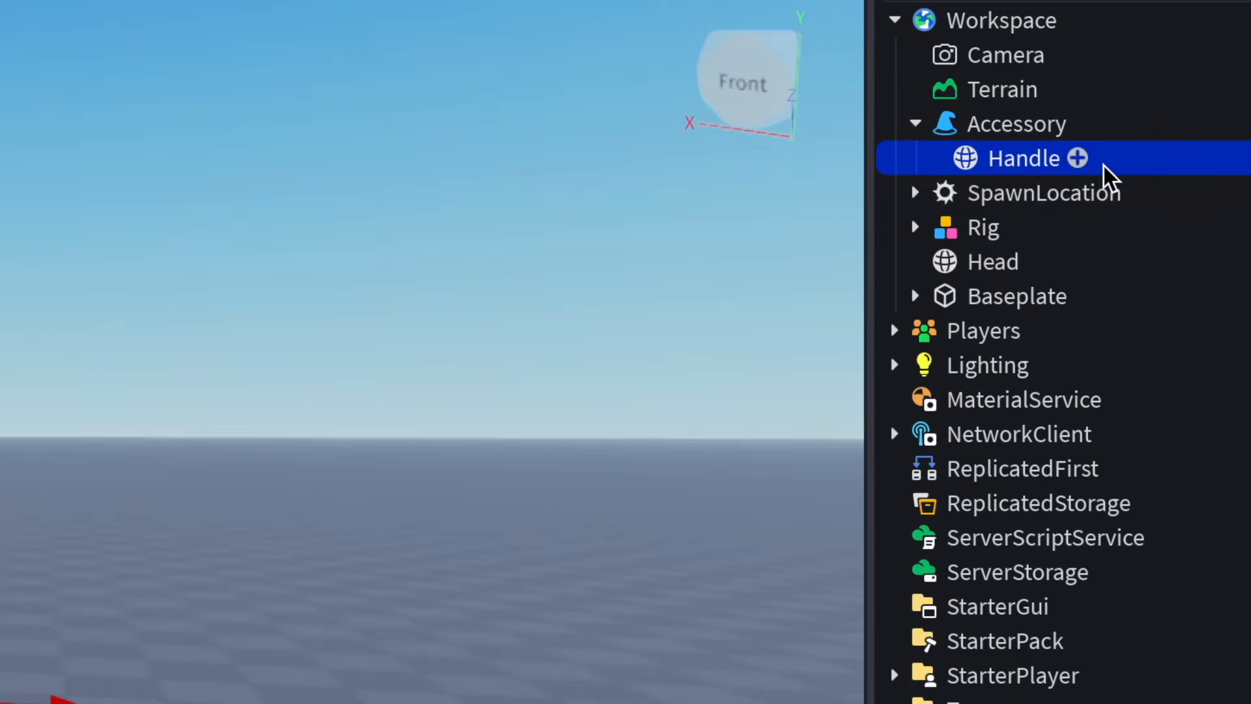
- Add an Attachment inside Handle and rename it FaceFrontAttachment
{"action": "left_click", "coordinate": [1078, 158]}
{"action": "type", "text": "att"}
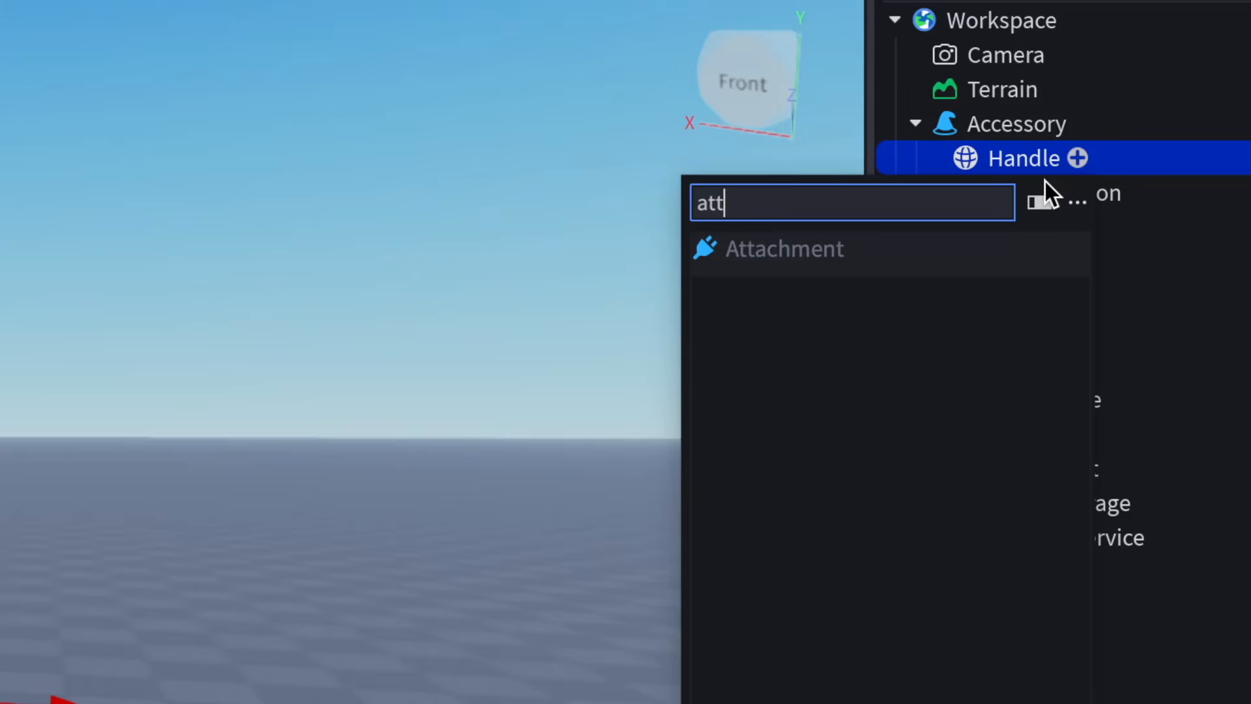
{"action": "left_click", "coordinate": [876, 257]}
{"action": "double_click", "coordinate": [1079, 193]}
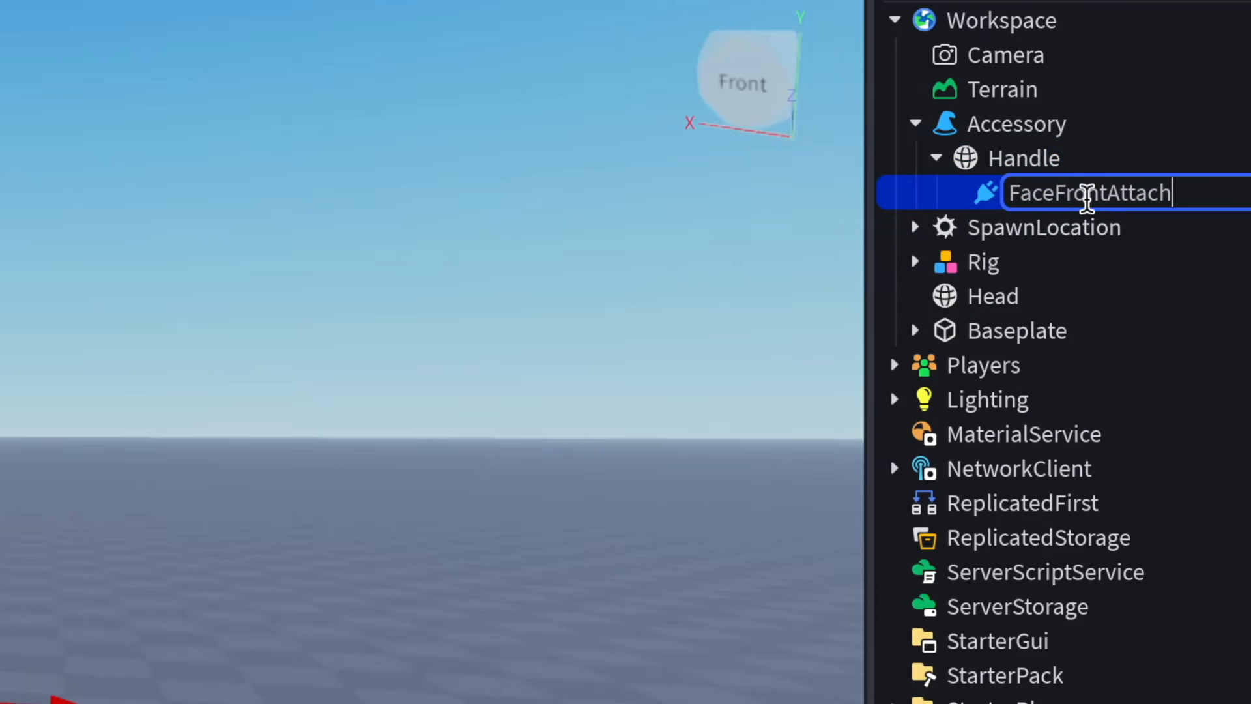
{"action": "key", "text": "Return"}
- Move the standalone Head part into the Handle
{"action": "left_click", "coordinate": [1101, 261]}
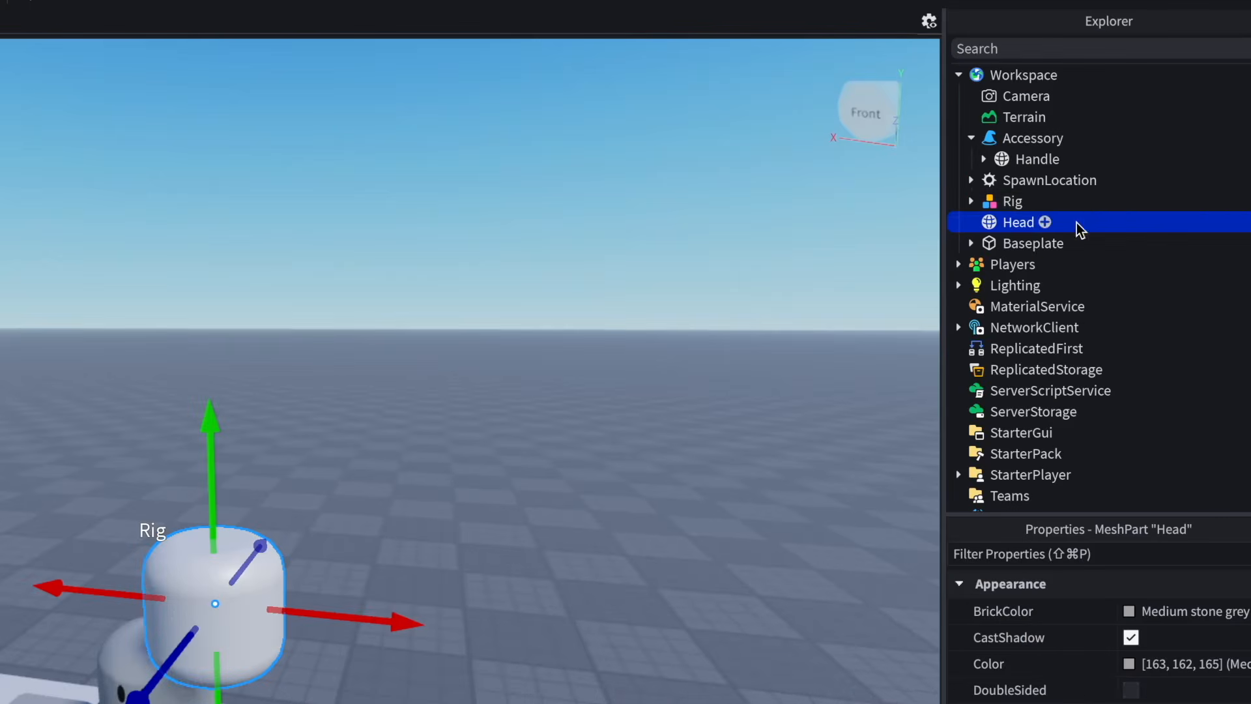
{"action": "left_click_drag", "start_coordinate": [976, 232], "coordinate": [980, 137]}
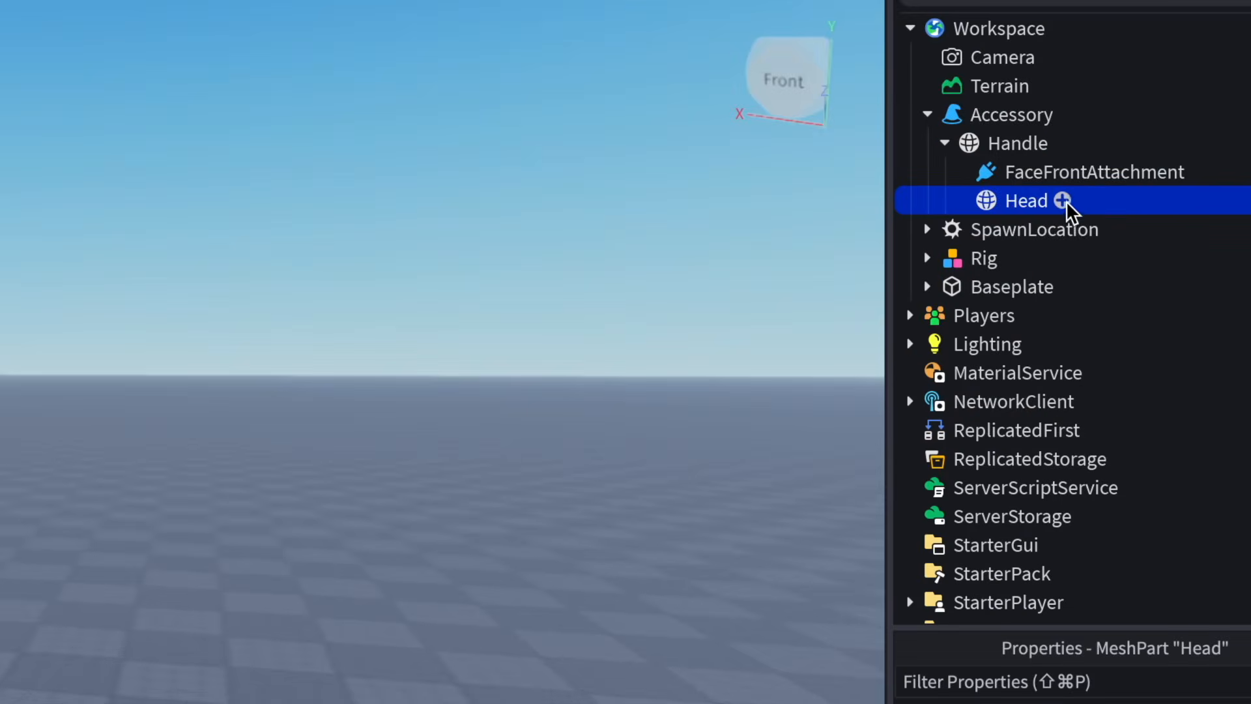
- Insert a WeldConstraint into the Head inside Handle
{"action": "left_click", "coordinate": [1106, 199]}
{"action": "type", "text": "we"}
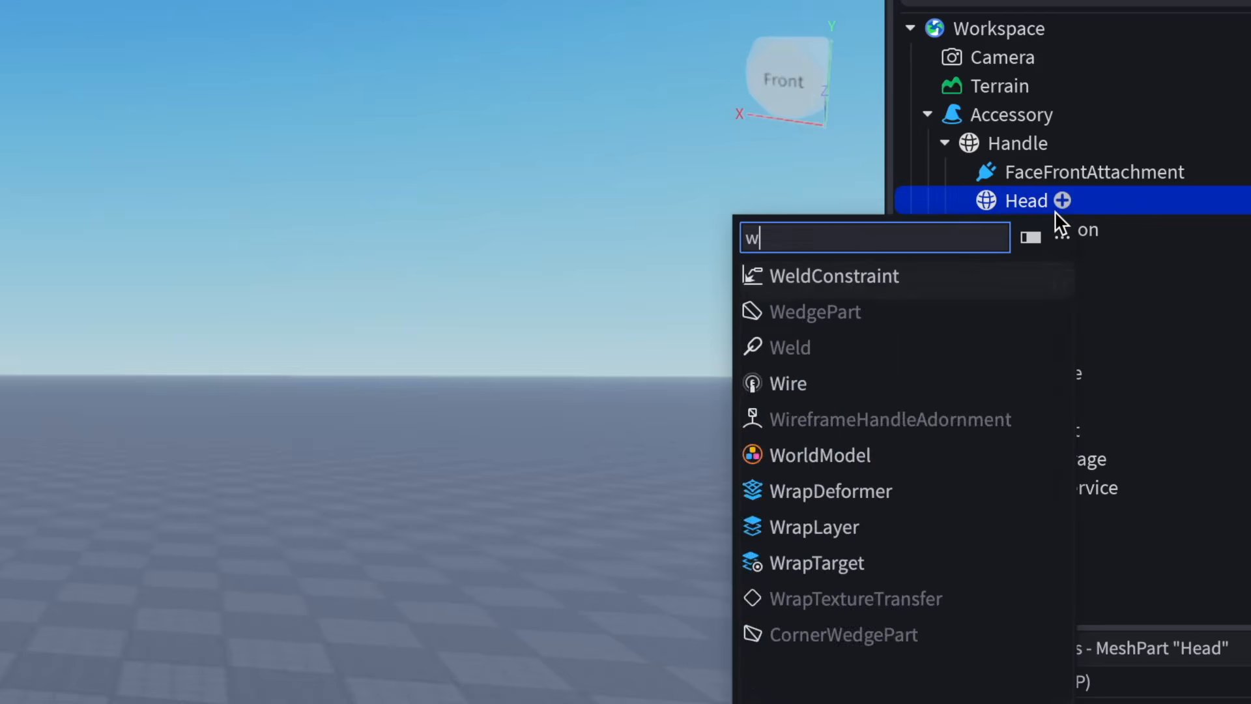
{"action": "left_click", "coordinate": [899, 279]}
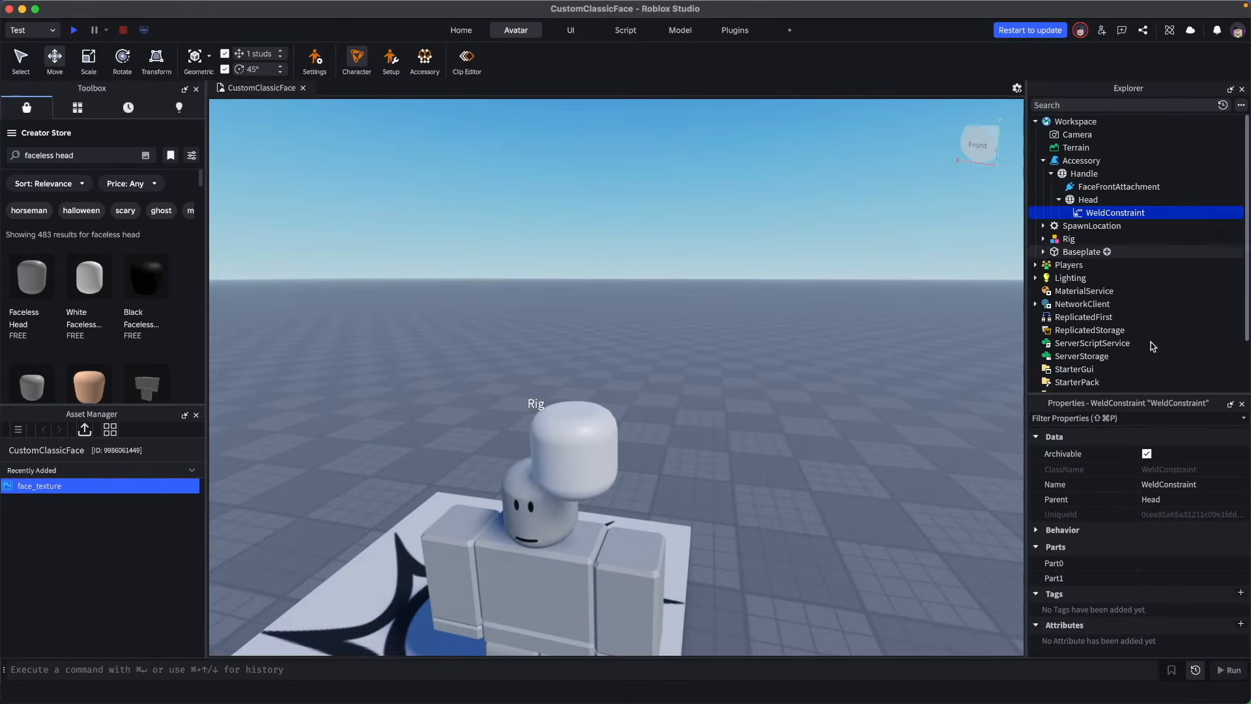
- Set the WeldConstraint's Part0 to the Head and Part1 to the Handle
{"action": "left_click", "coordinate": [1147, 563]}
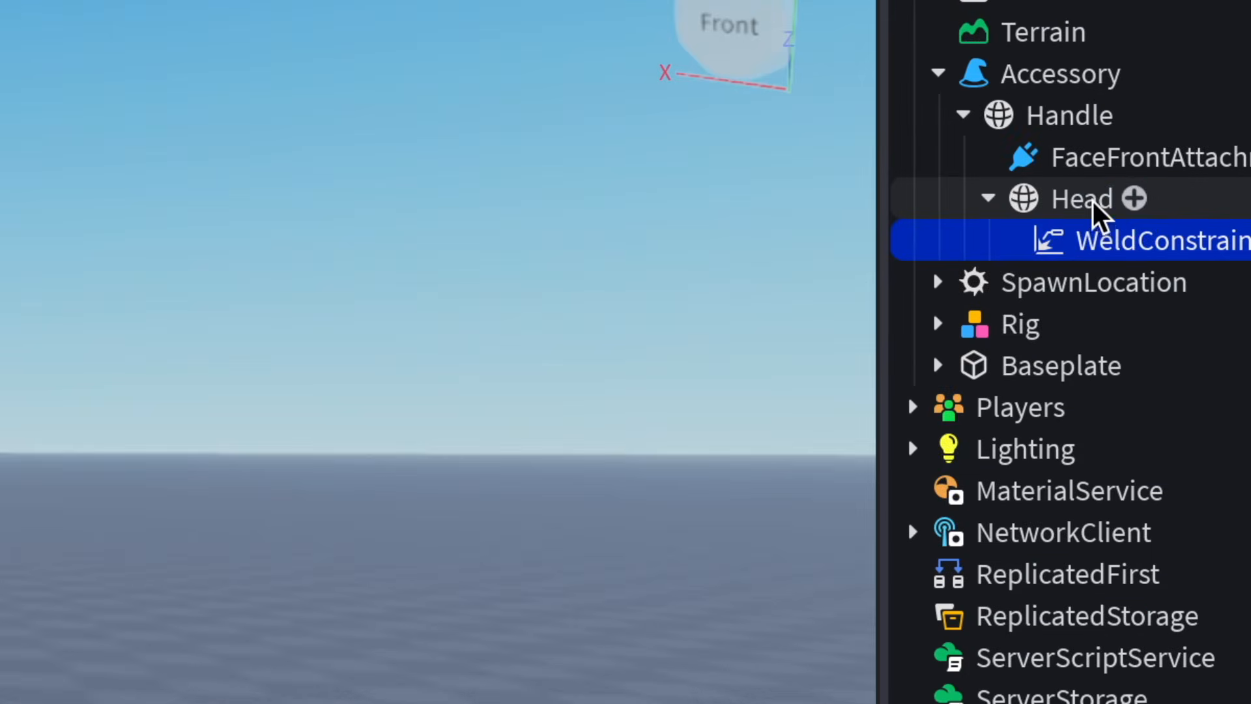
{"action": "left_click", "coordinate": [1097, 202]}
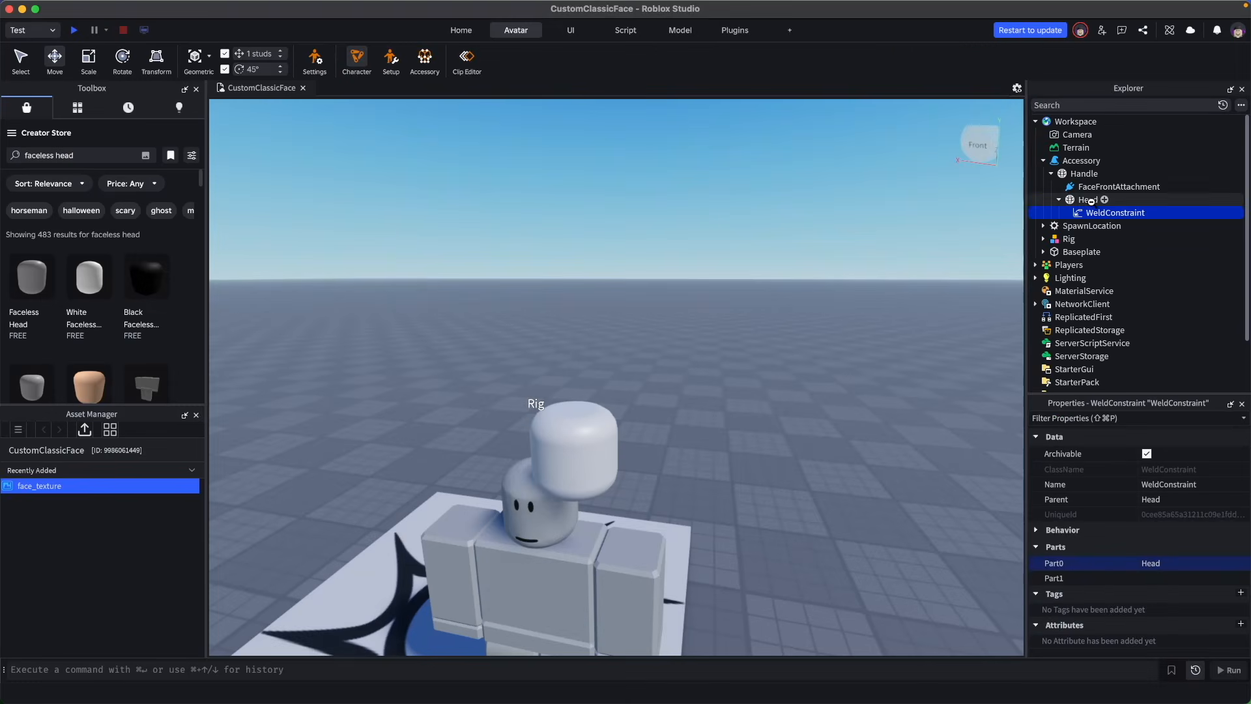
{"action": "left_click", "coordinate": [1171, 577]}
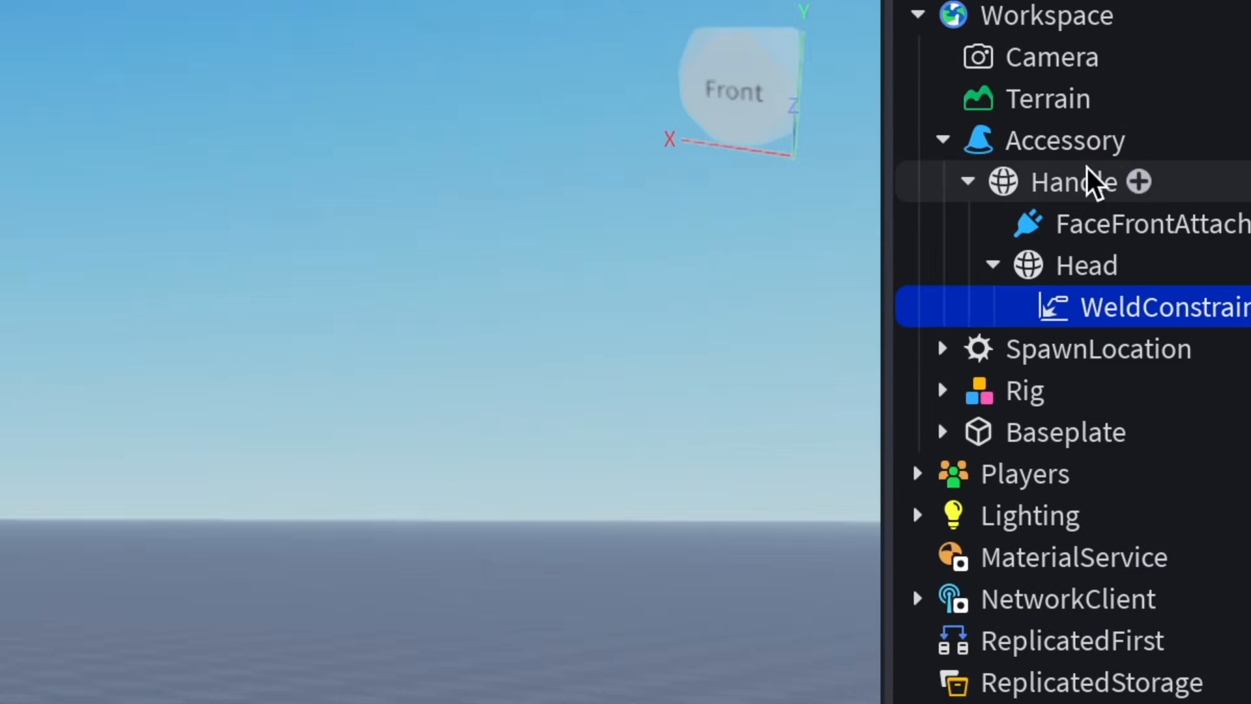
{"action": "left_click", "coordinate": [1087, 171]}
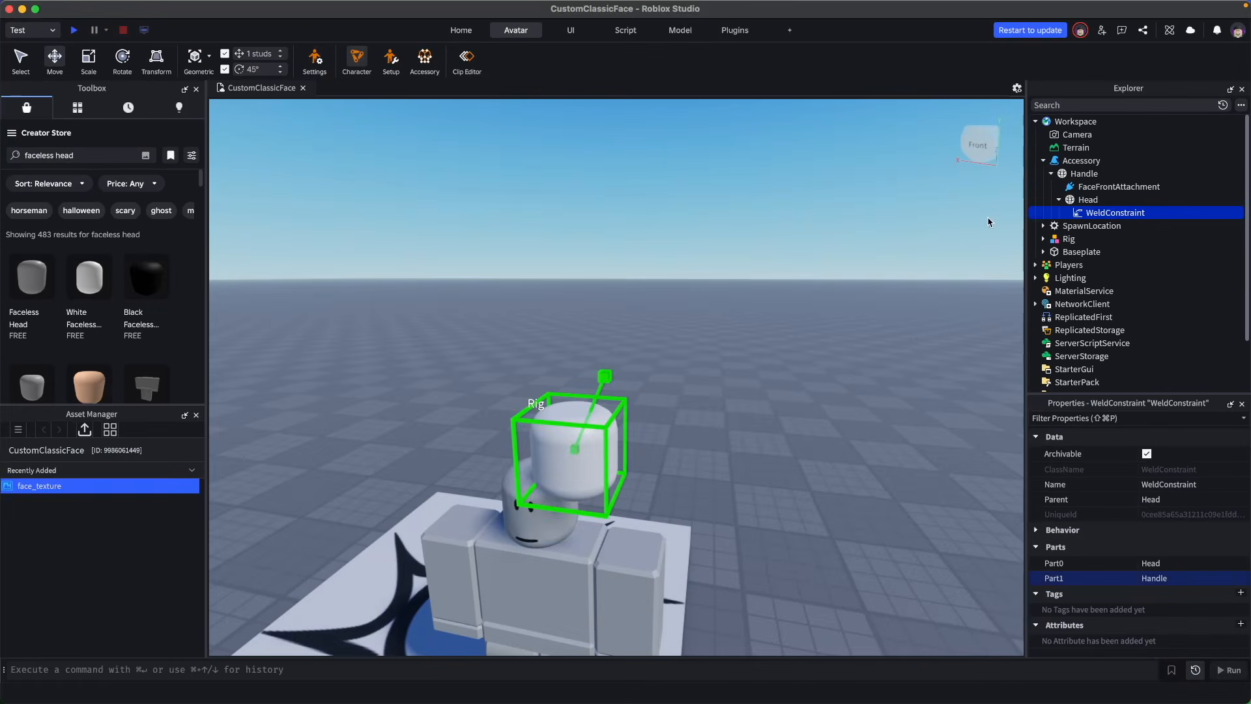
- Copy the CFrame Position of the Rig's own Head
{"action": "left_click", "coordinate": [1069, 239]}
{"action": "left_click", "coordinate": [1044, 239]}
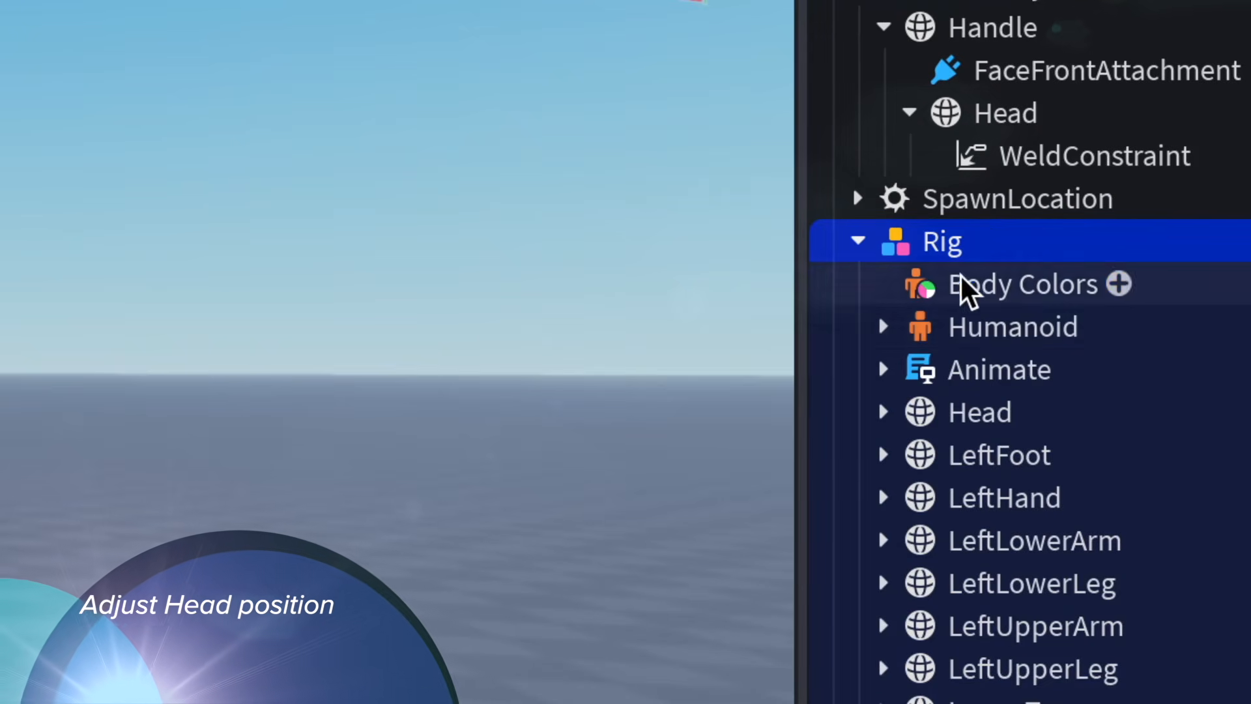
{"action": "left_click", "coordinate": [979, 415]}
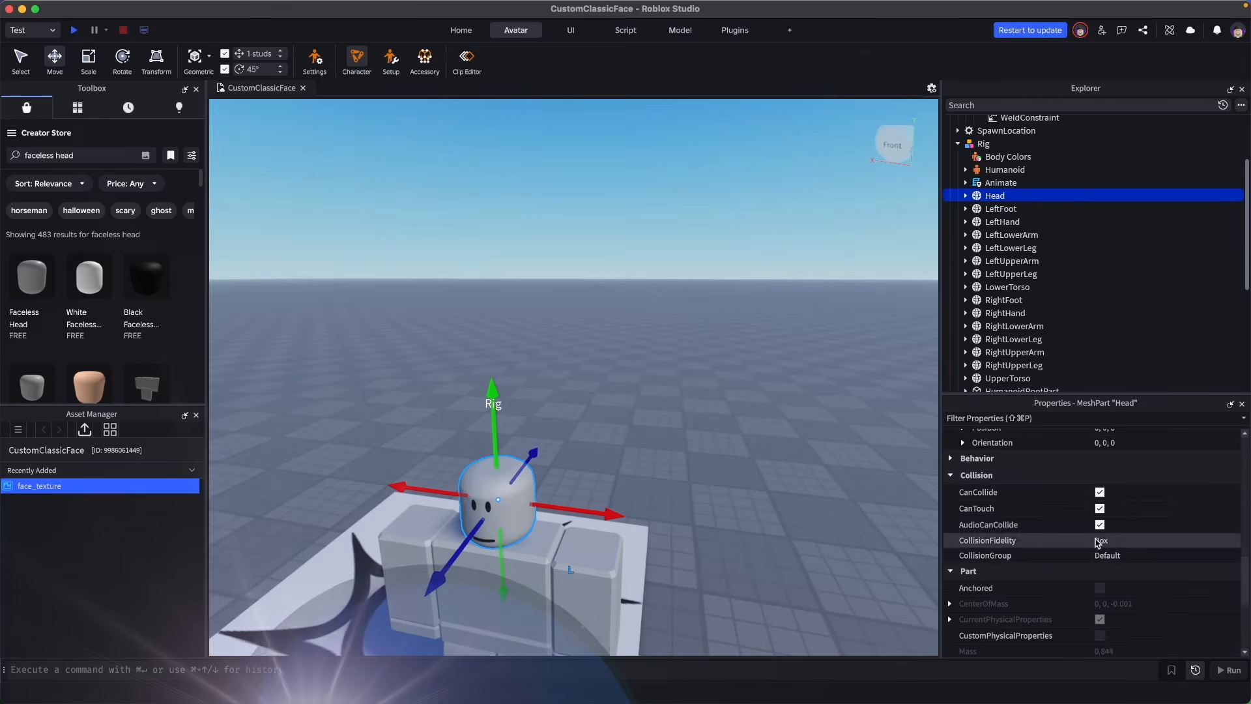
{"action": "scroll", "coordinate": [1098, 542], "scroll_direction": "up", "scroll_amount": 5}
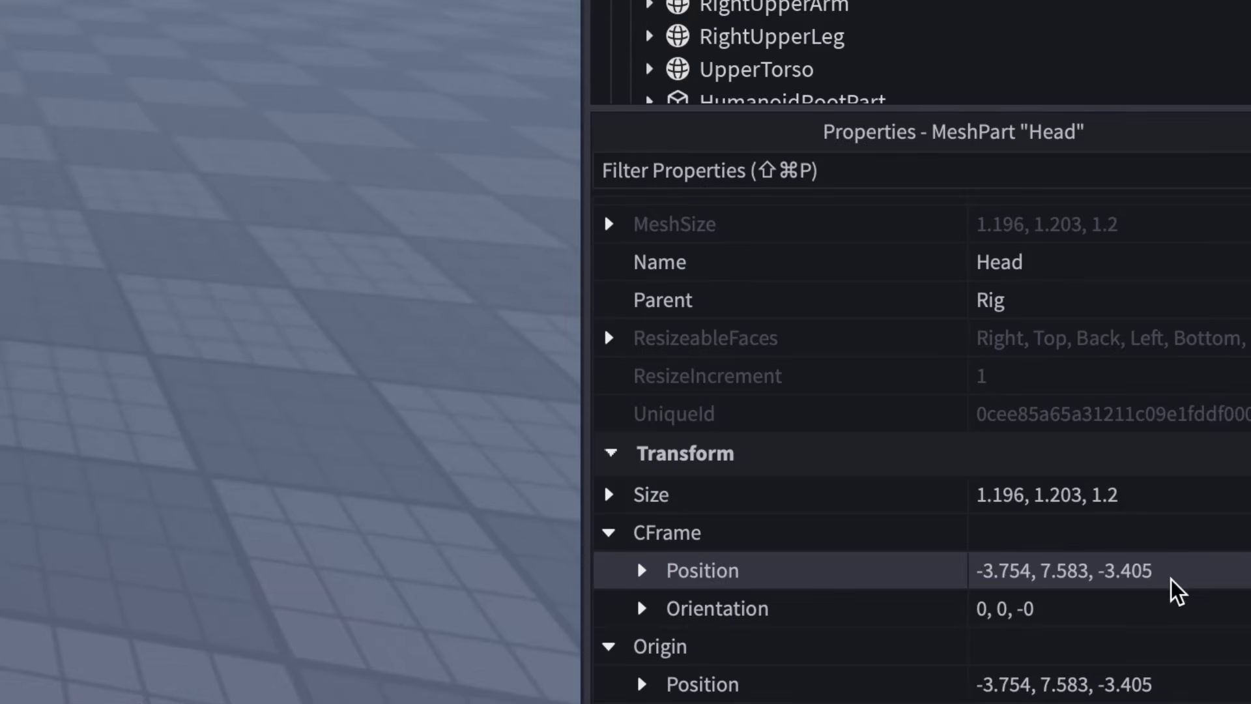
{"action": "left_click", "coordinate": [1168, 576]}
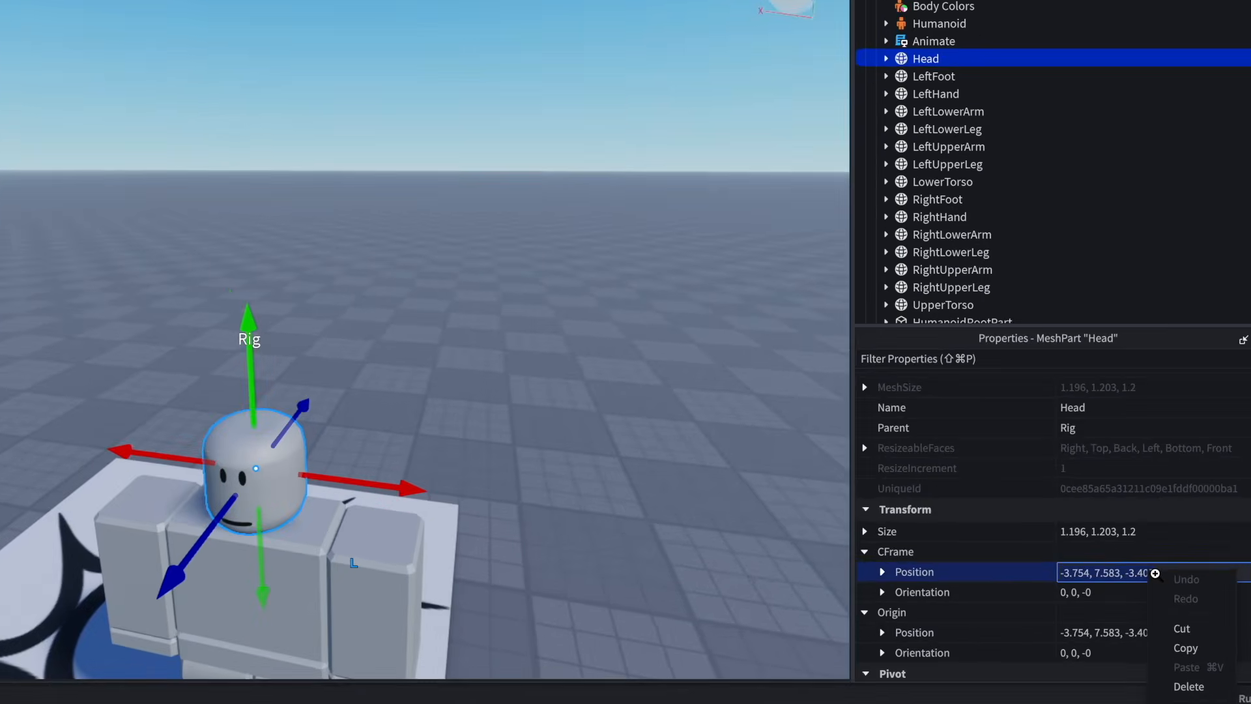
{"action": "left_click", "coordinate": [1188, 653]}
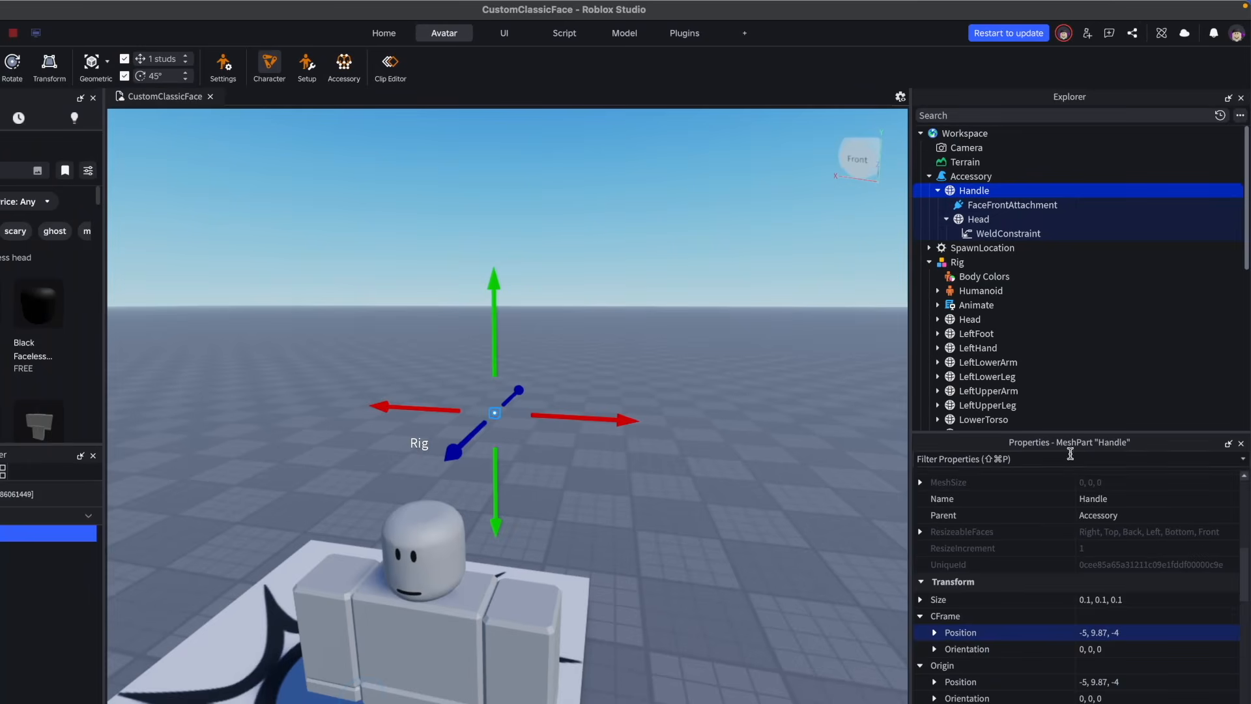
- Paste the copied position -3.754, 7.583, -3.405 into the Handle's CFrame Position
{"action": "scroll", "coordinate": [1143, 544], "scroll_direction": "down", "scroll_amount": 2}
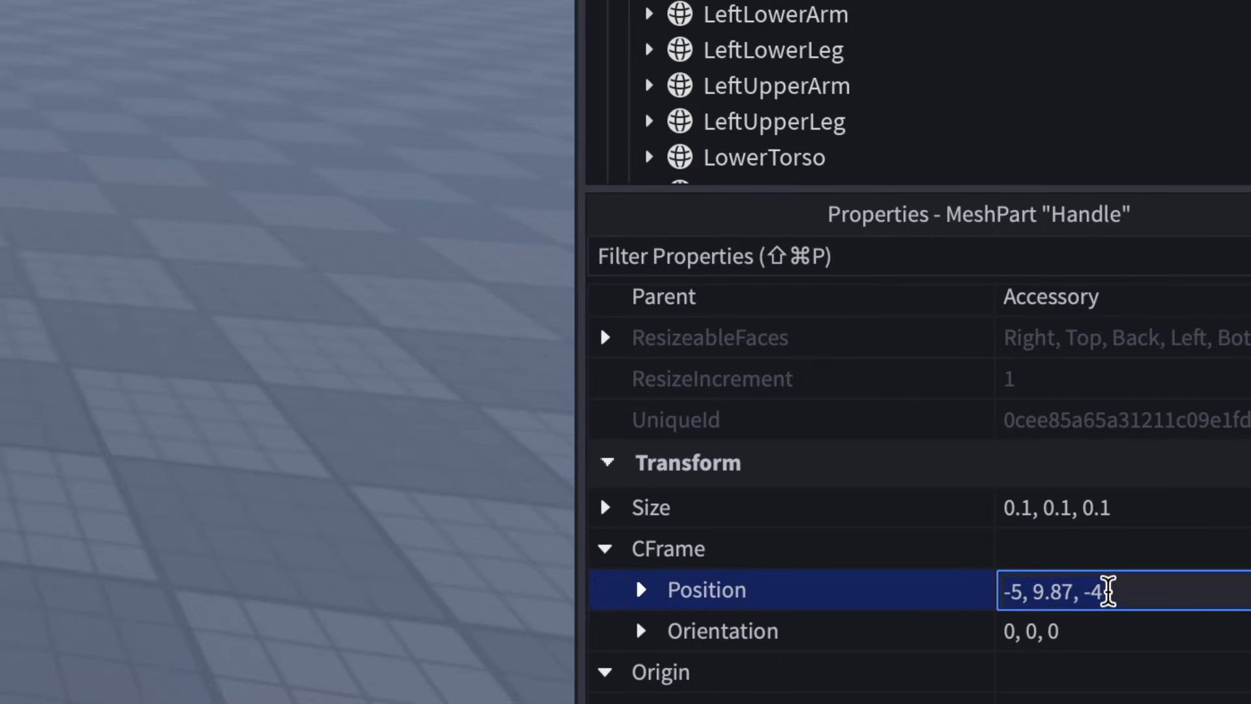
{"action": "right_click", "coordinate": [1036, 595]}
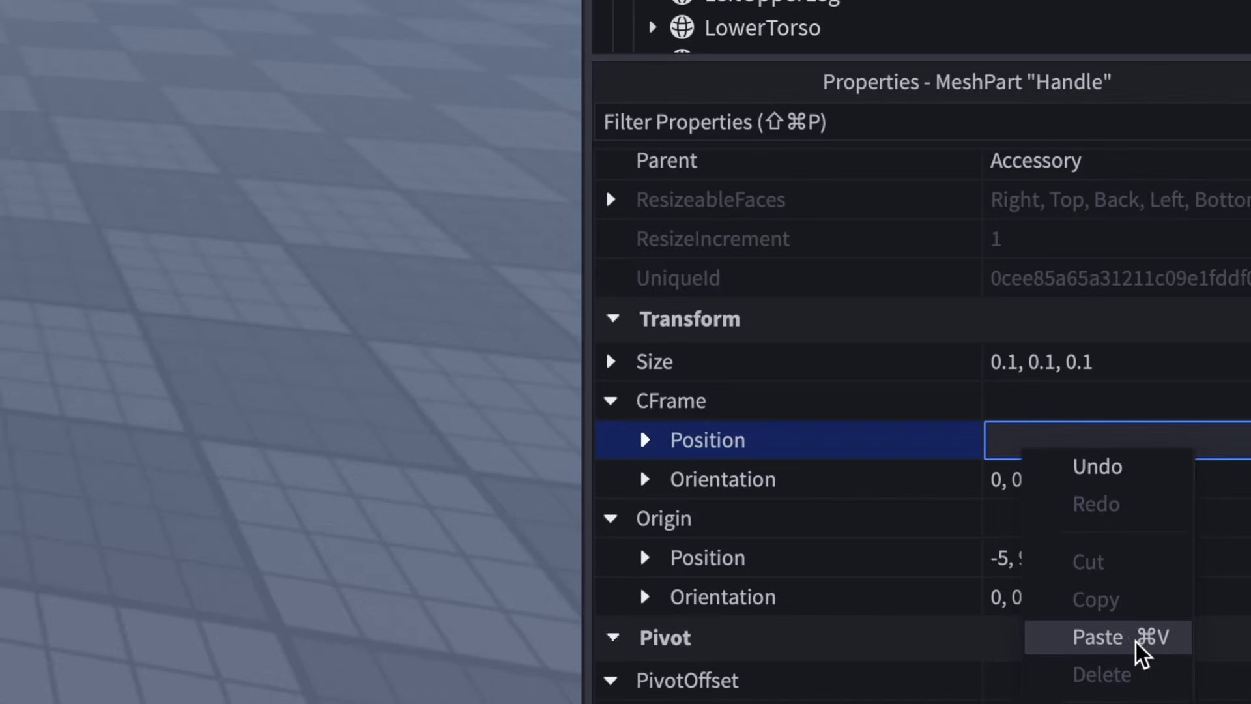
{"action": "left_click", "coordinate": [1154, 640]}
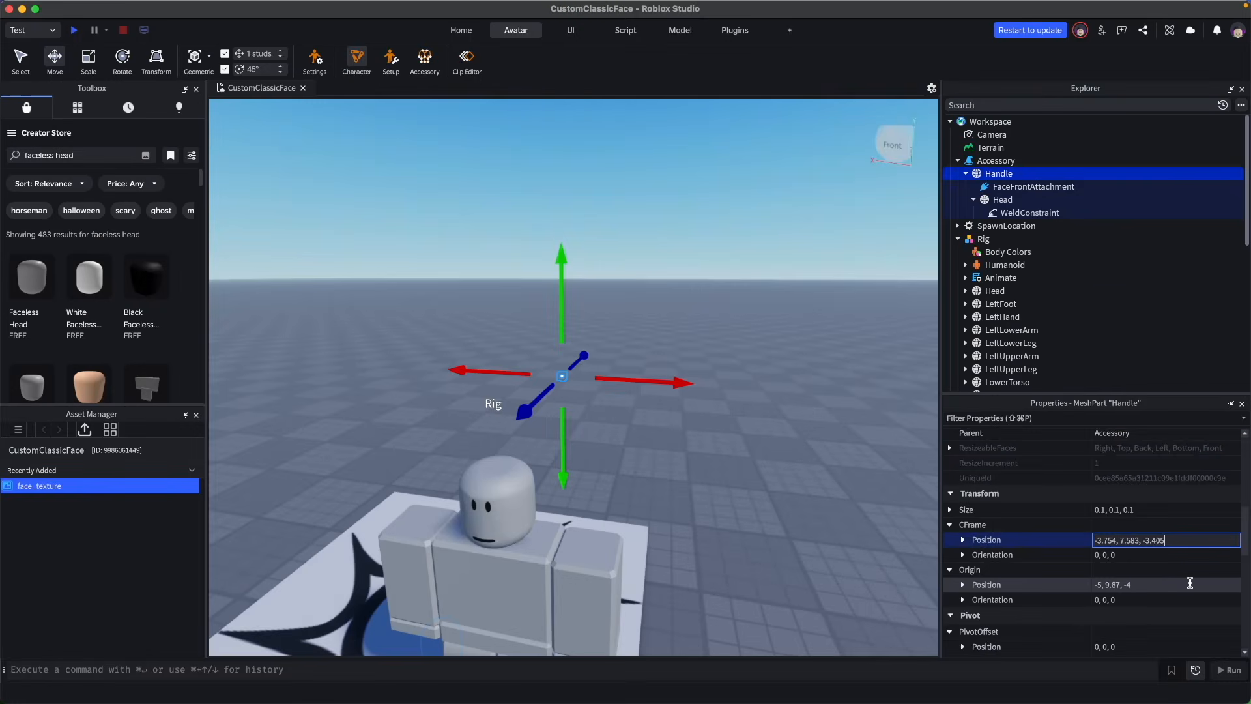
{"action": "key", "text": "Return"}
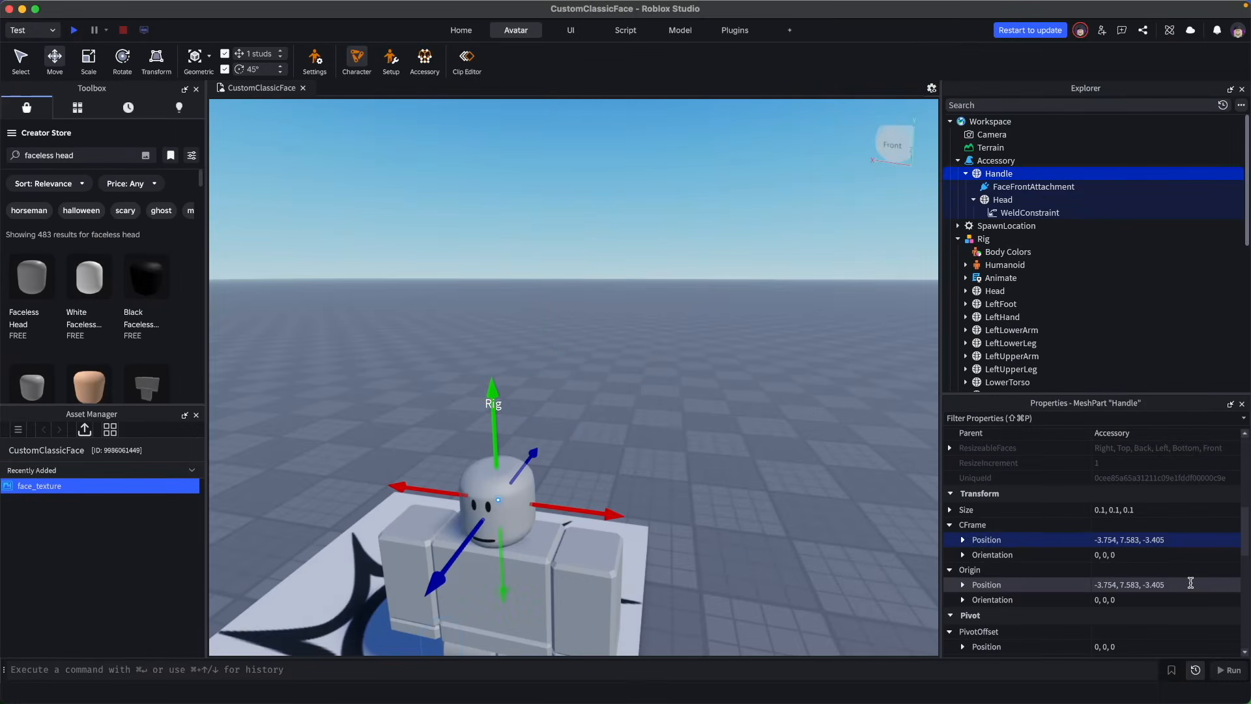
- Move the Accessory into the Rig
{"action": "left_click", "coordinate": [762, 445]}
{"action": "left_click", "coordinate": [959, 160]}
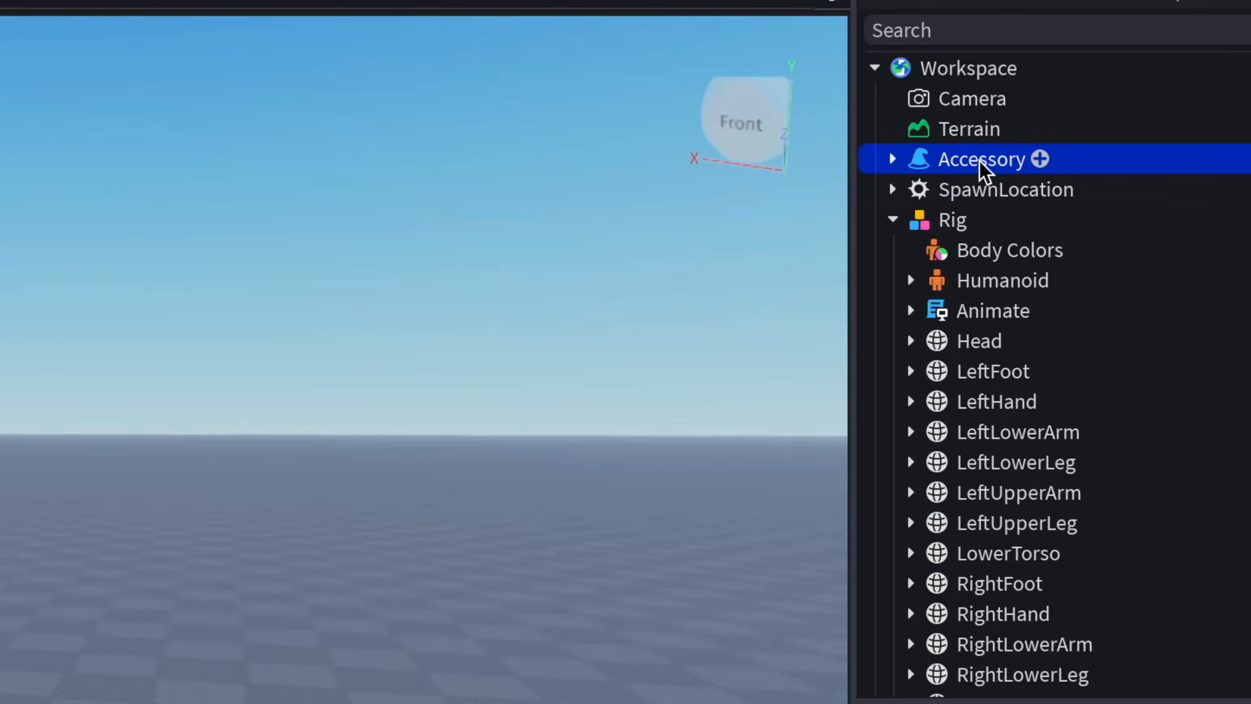
{"action": "left_click_drag", "start_coordinate": [979, 159], "coordinate": [956, 222]}
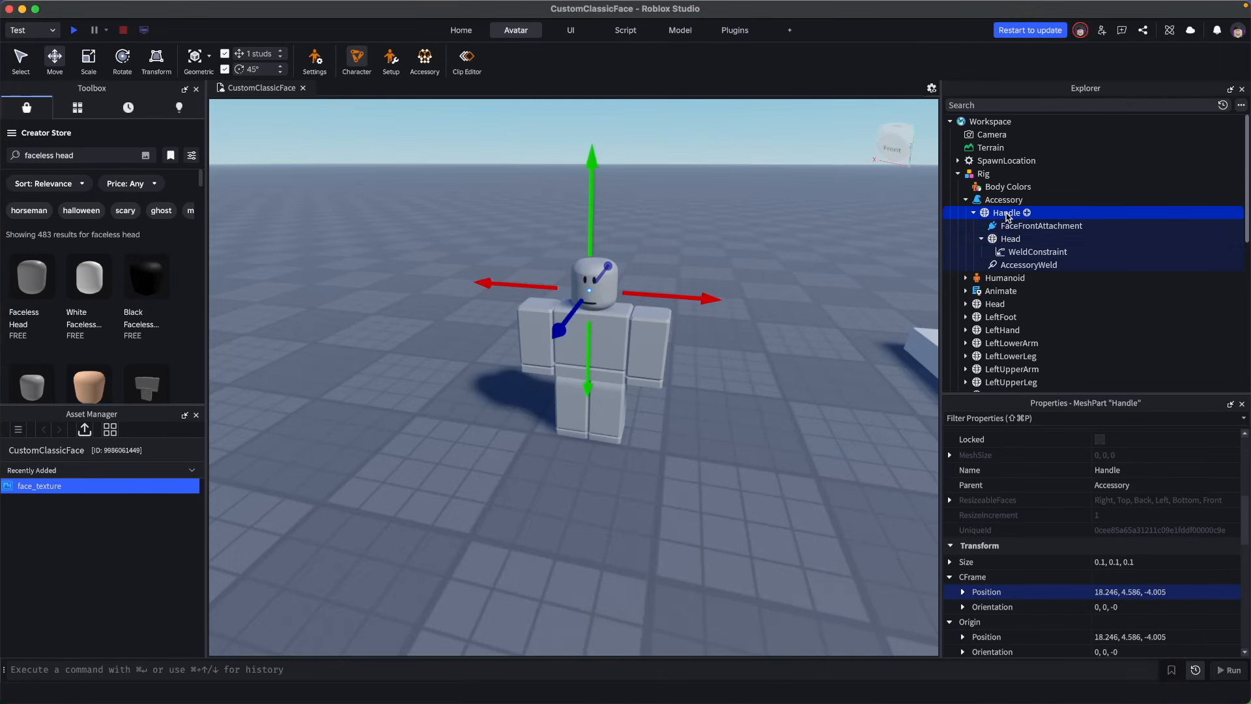
- Move the accessory Head so it sits over the Rig's head, checking alignment from front and side
{"action": "left_click", "coordinate": [1007, 240]}
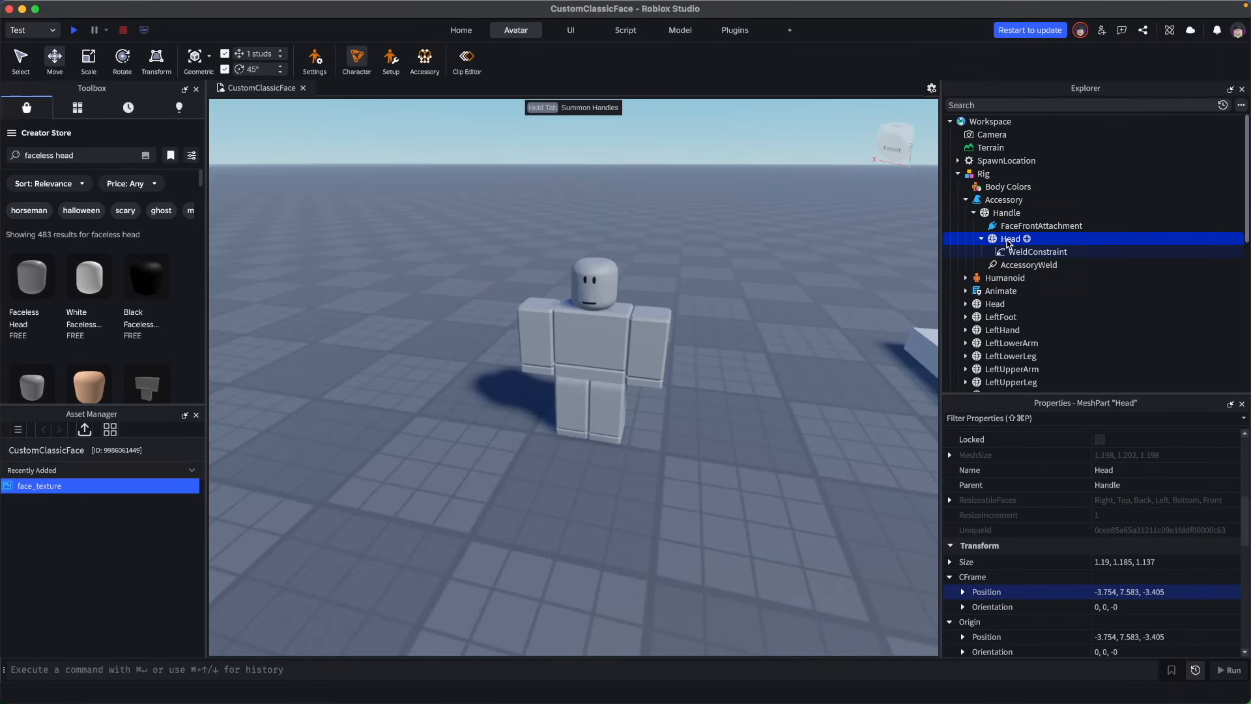
{"action": "right_click_drag", "start_coordinate": [793, 298], "coordinate": [774, 324]}
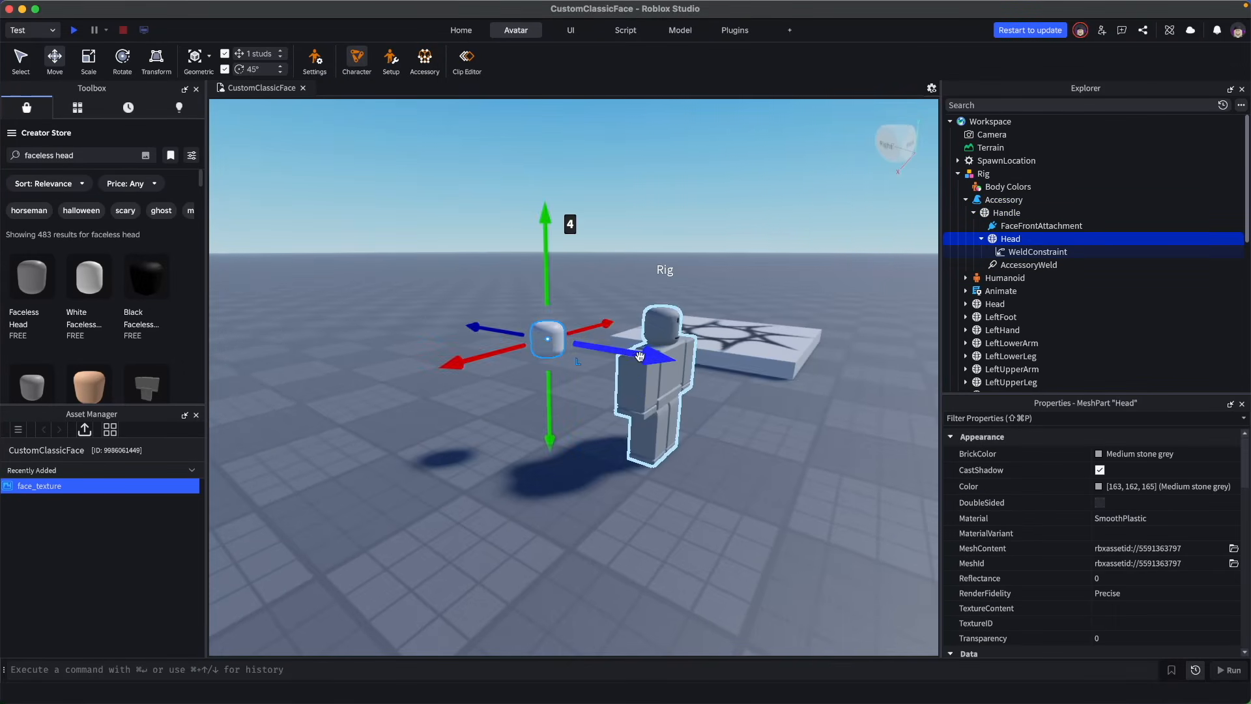
{"action": "left_click_drag", "start_coordinate": [650, 356], "coordinate": [759, 397]}
{"action": "right_click_drag", "start_coordinate": [759, 396], "coordinate": [782, 433]}
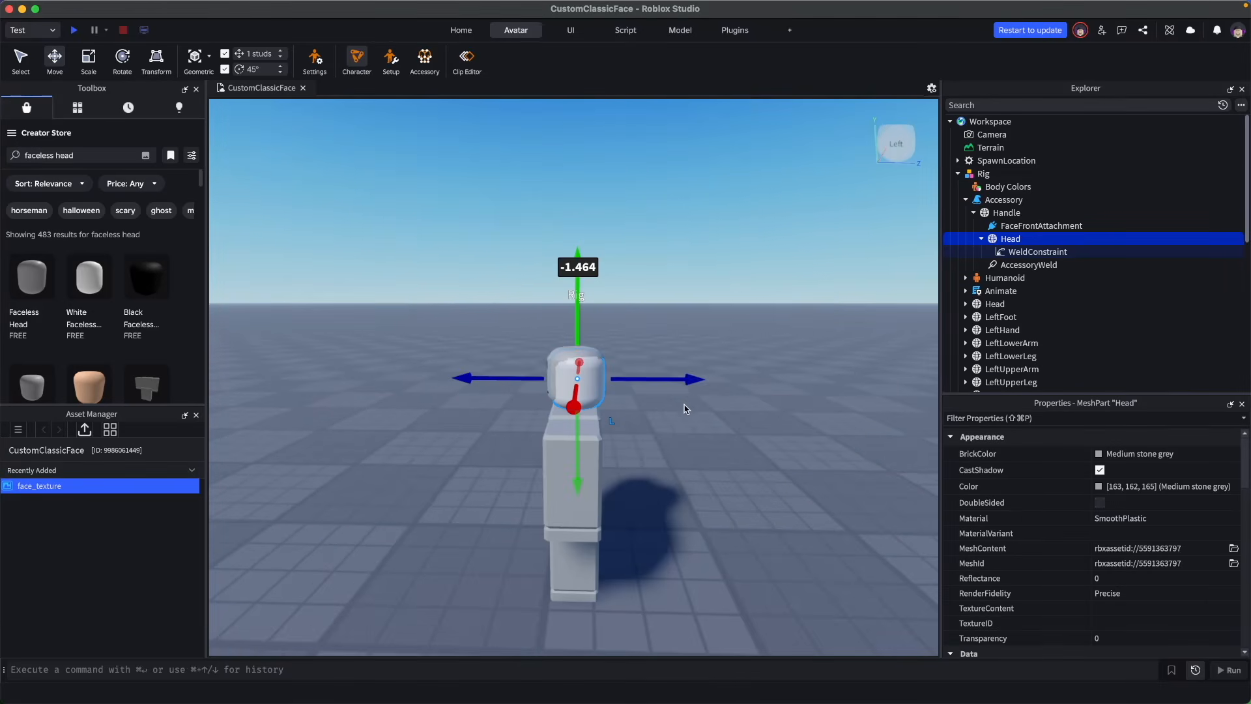
{"action": "mouse_move", "coordinate": [693, 377]}
{"action": "left_mouse_down"}
{"action": "mouse_move", "coordinate": [659, 380]}
{"action": "mouse_move", "coordinate": [671, 377]}
{"action": "left_mouse_up"}
{"action": "right_click_drag", "start_coordinate": [671, 377], "coordinate": [702, 441]}
{"action": "key", "text": "w"}
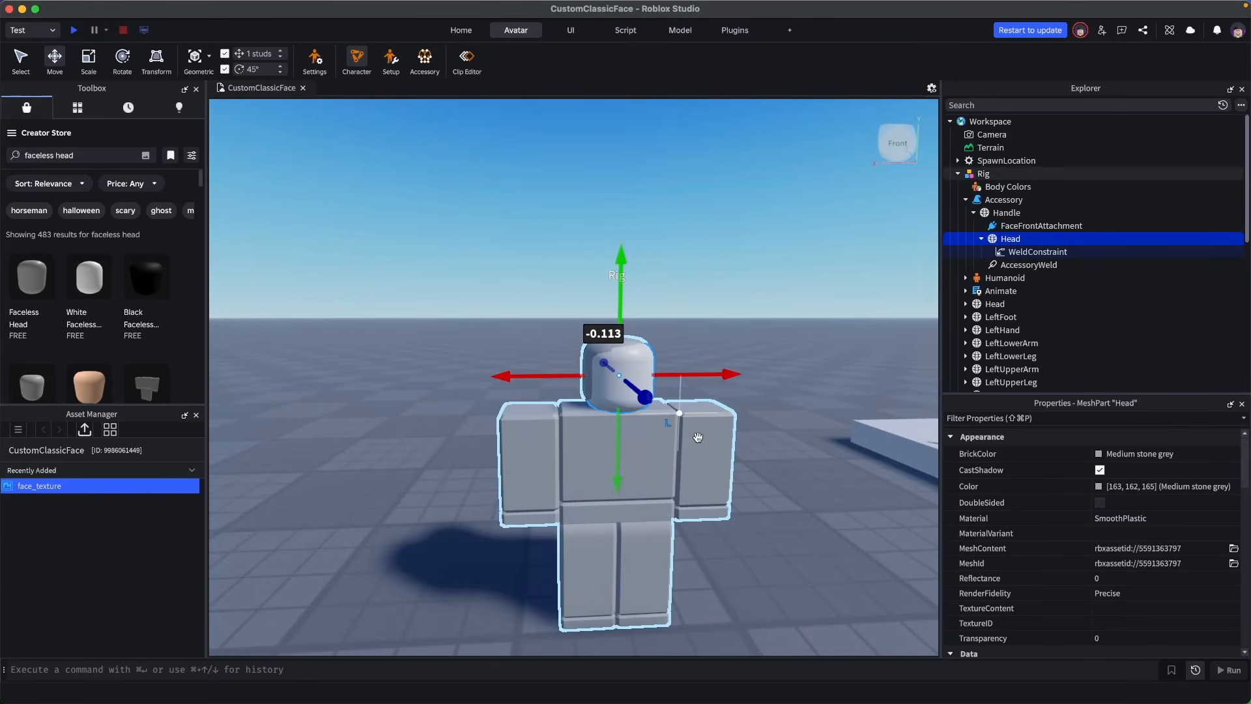
{"action": "key", "text": "d"}
{"action": "left_click_drag", "start_coordinate": [613, 384], "coordinate": [610, 385]}
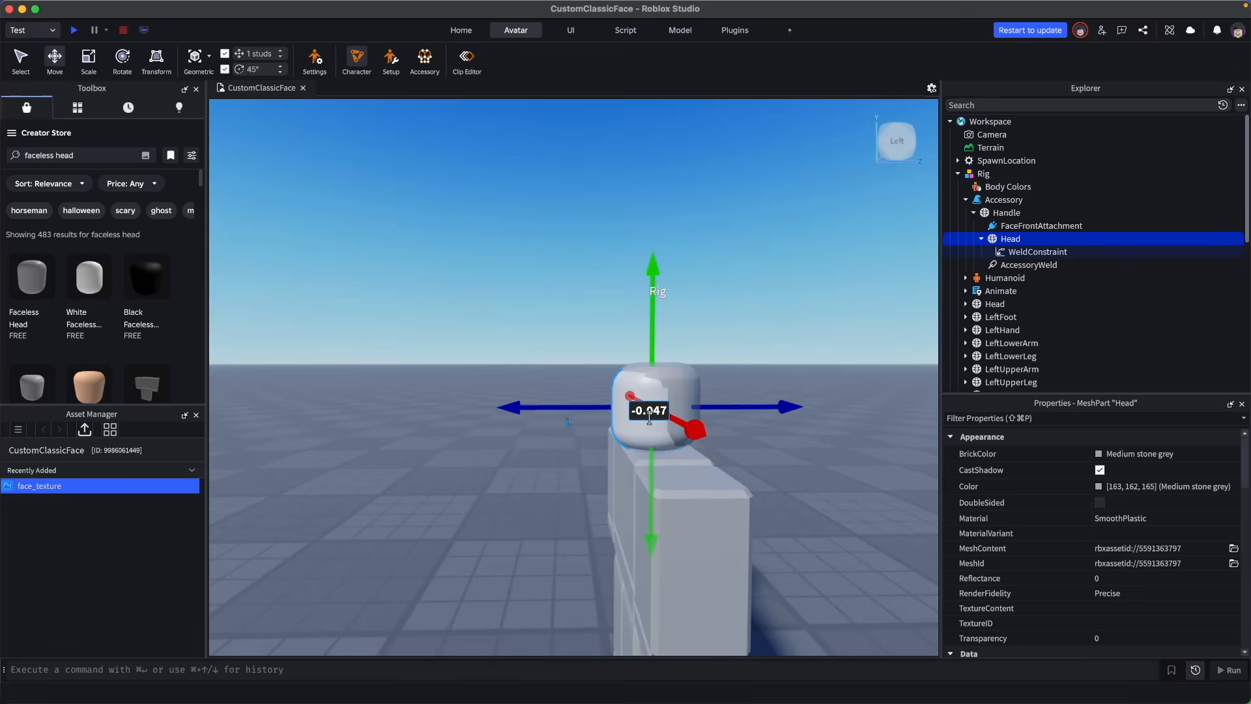
{"action": "left_click_drag", "start_coordinate": [657, 307], "coordinate": [661, 295]}
{"action": "key", "text": "a"}
{"action": "right_click_drag", "start_coordinate": [660, 295], "coordinate": [718, 374]}
{"action": "key", "text": "d"}
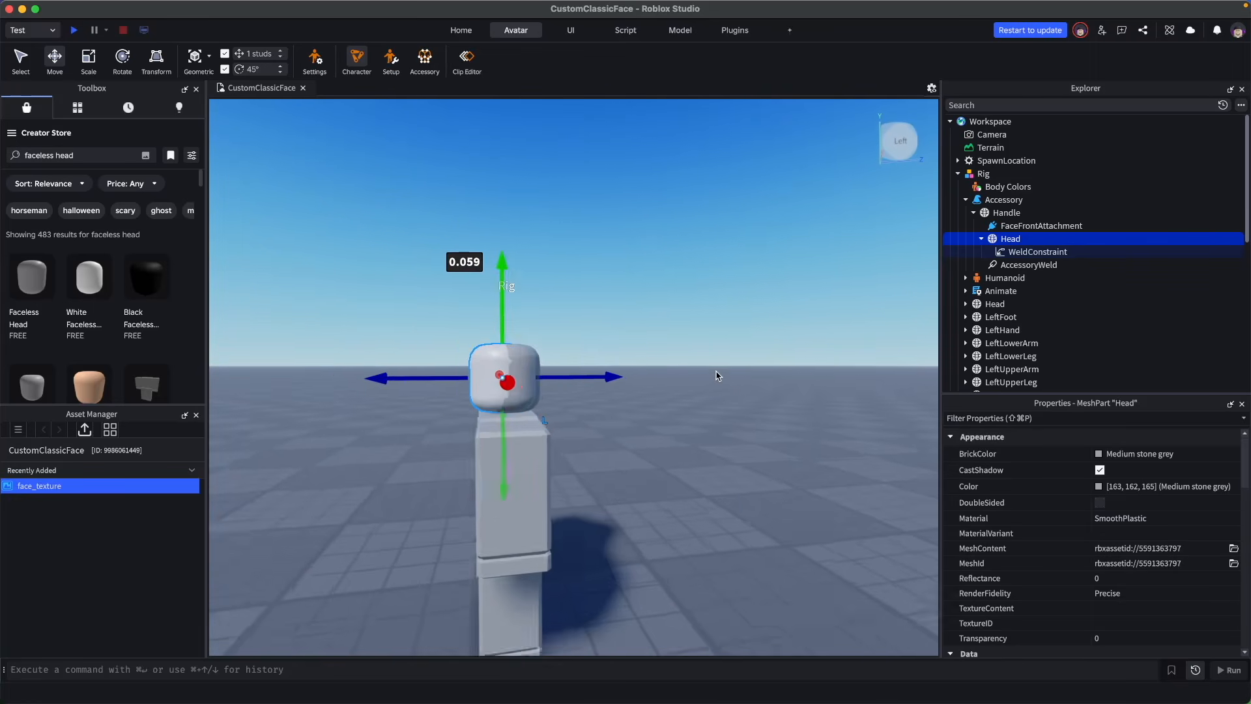
{"action": "key", "text": "w"}
{"action": "left_click_drag", "start_coordinate": [571, 390], "coordinate": [569, 385]}
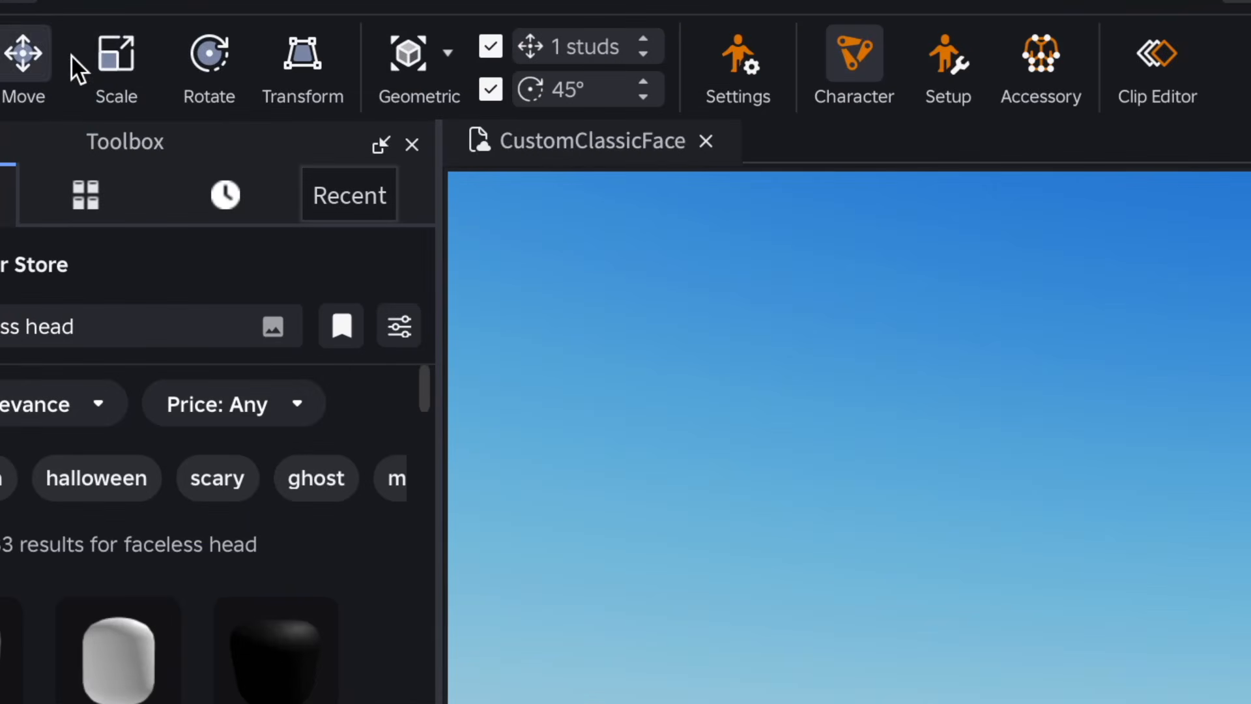
- Scale the accessory Head slightly larger so it encloses the Rig's head
{"action": "left_click", "coordinate": [87, 60]}
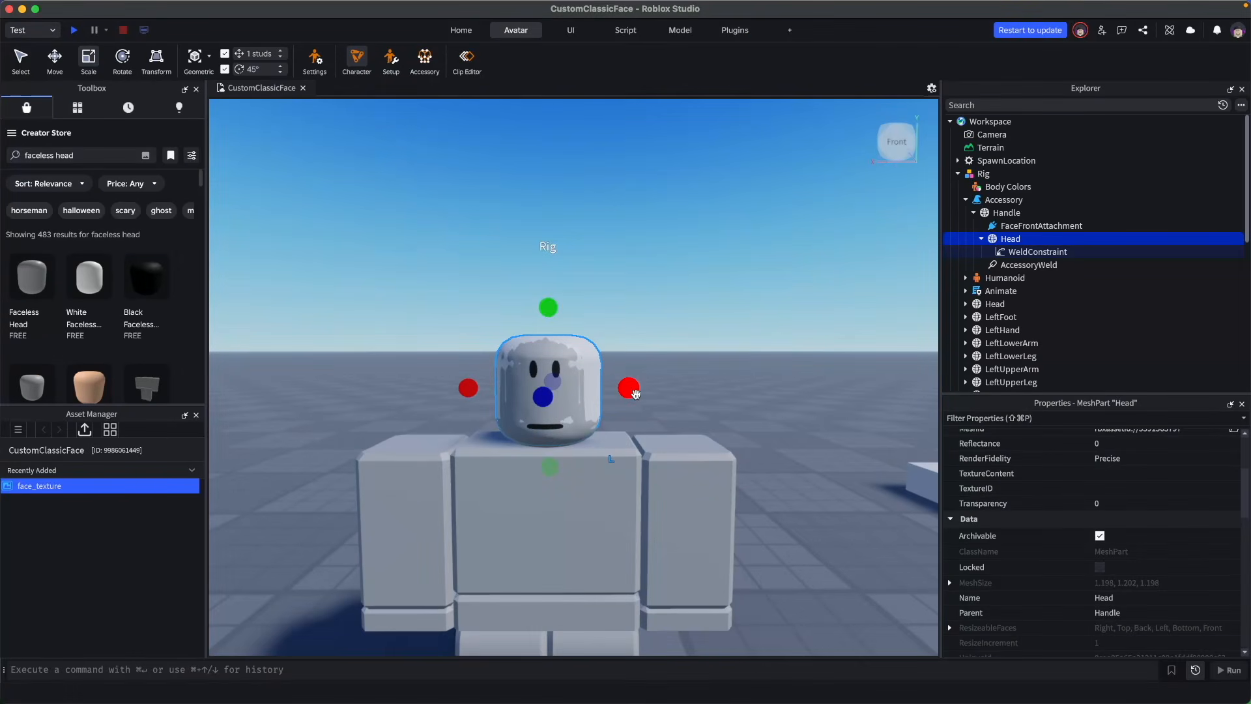
{"action": "left_click_drag", "start_coordinate": [635, 393], "coordinate": [638, 396]}
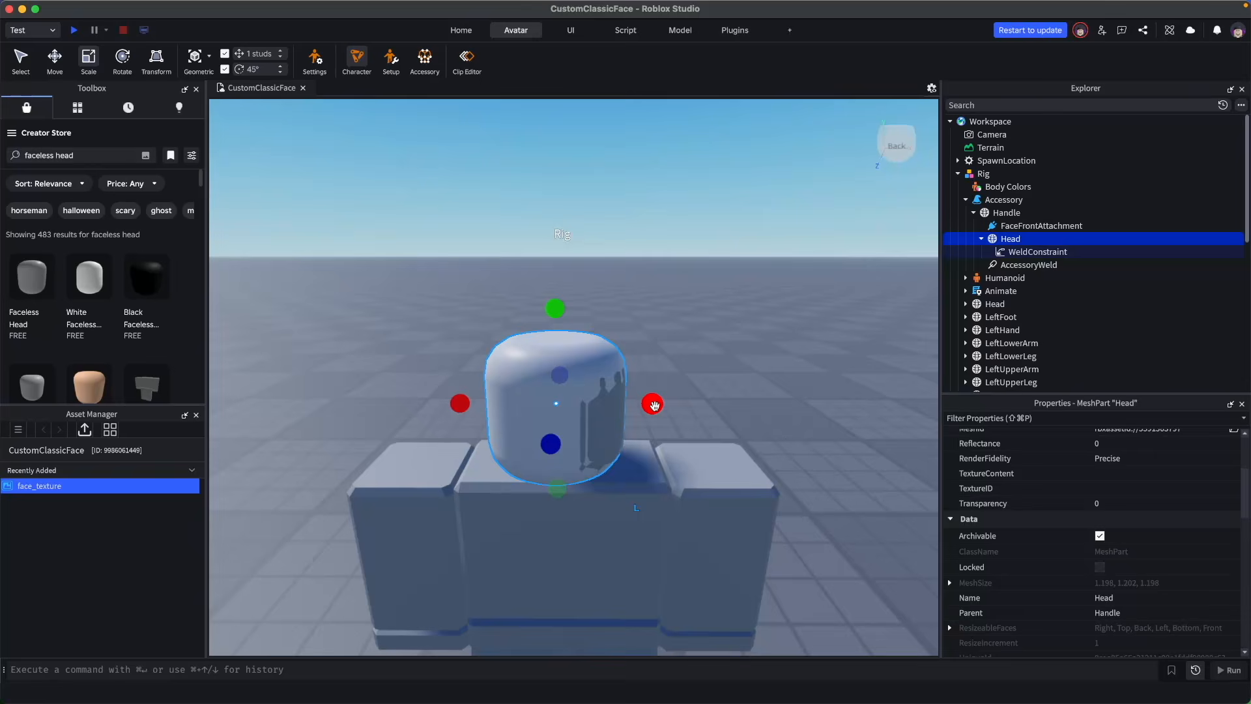
{"action": "key", "text": "super+2"}
{"action": "left_click_drag", "start_coordinate": [665, 404], "coordinate": [674, 407]}
- Raise the accessory Head above the Rig
{"action": "scroll", "coordinate": [729, 463], "scroll_direction": "down", "scroll_amount": 4}
{"action": "right_click_drag", "start_coordinate": [728, 464], "coordinate": [729, 464]}
{"action": "scroll", "coordinate": [729, 462], "scroll_direction": "down", "scroll_amount": 4}
{"action": "scroll", "coordinate": [729, 464], "scroll_direction": "up", "scroll_amount": 4}
{"action": "left_click", "coordinate": [710, 337]}
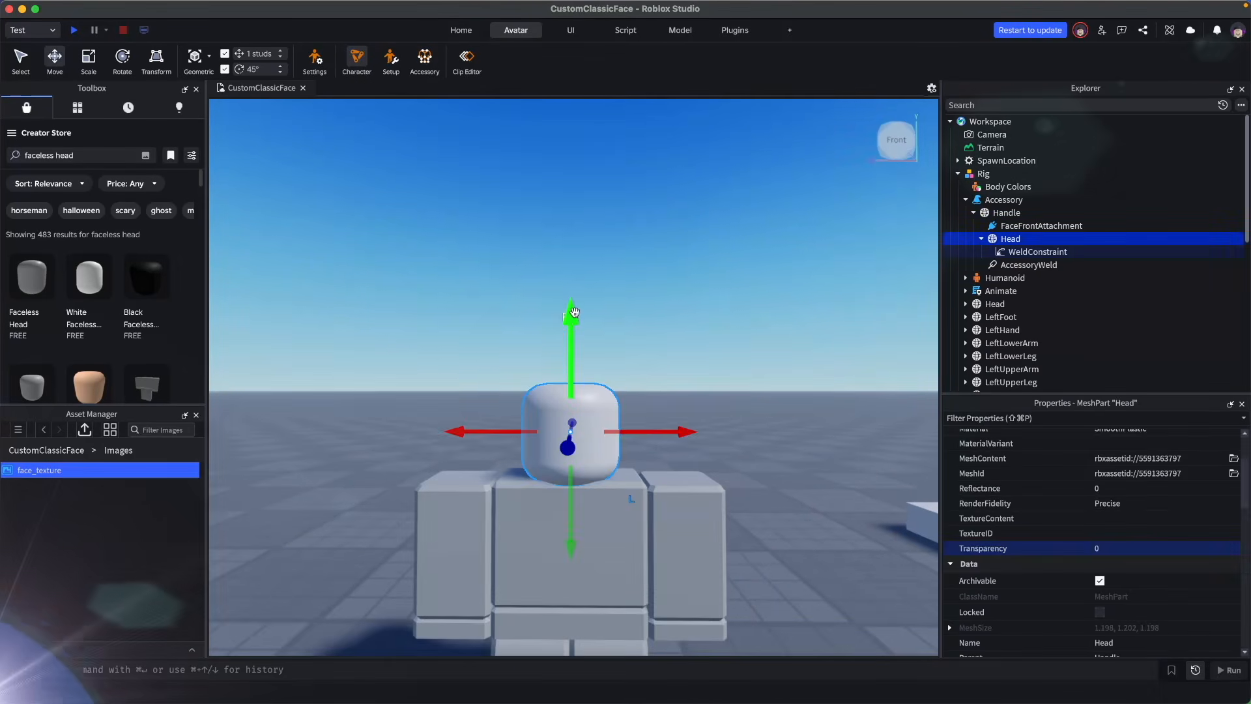
{"action": "left_click_drag", "start_coordinate": [566, 365], "coordinate": [582, 170]}
{"action": "right_click_drag", "start_coordinate": [771, 335], "coordinate": [771, 337]}
{"action": "left_click", "coordinate": [771, 335]}
{"action": "scroll", "coordinate": [771, 336], "scroll_direction": "down", "scroll_amount": 5}
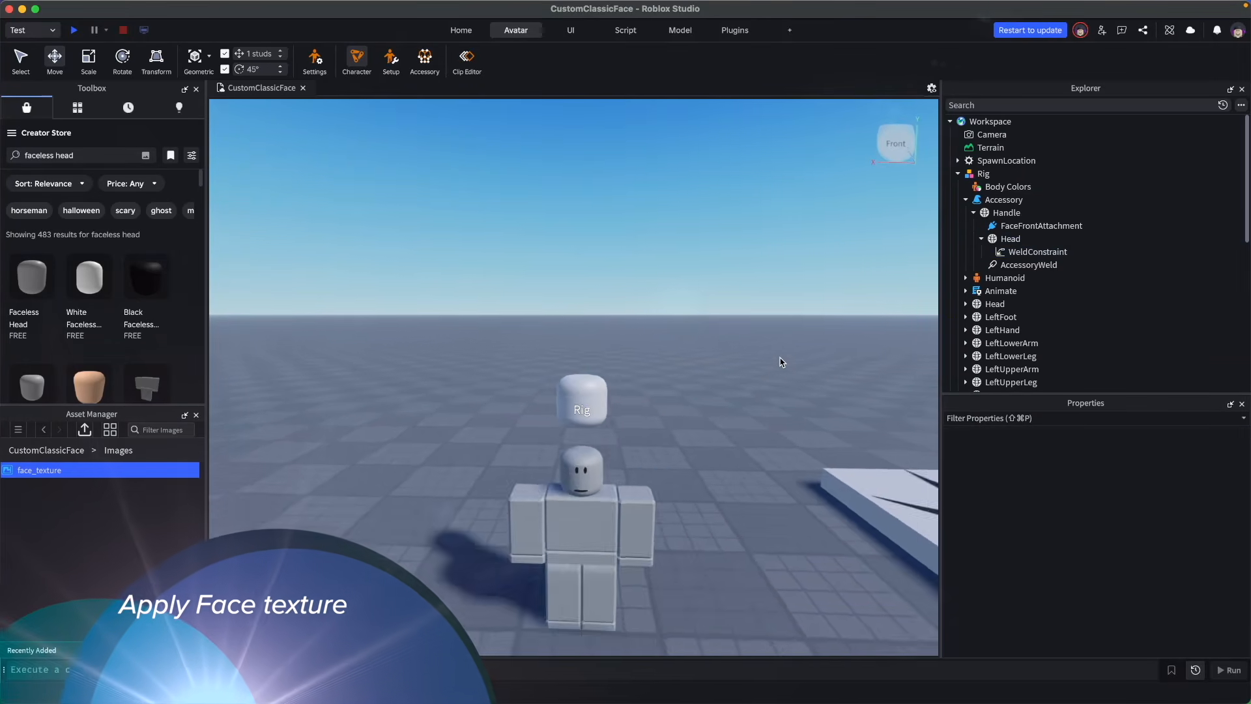
{"action": "scroll", "coordinate": [786, 360], "scroll_direction": "up", "scroll_amount": 4}
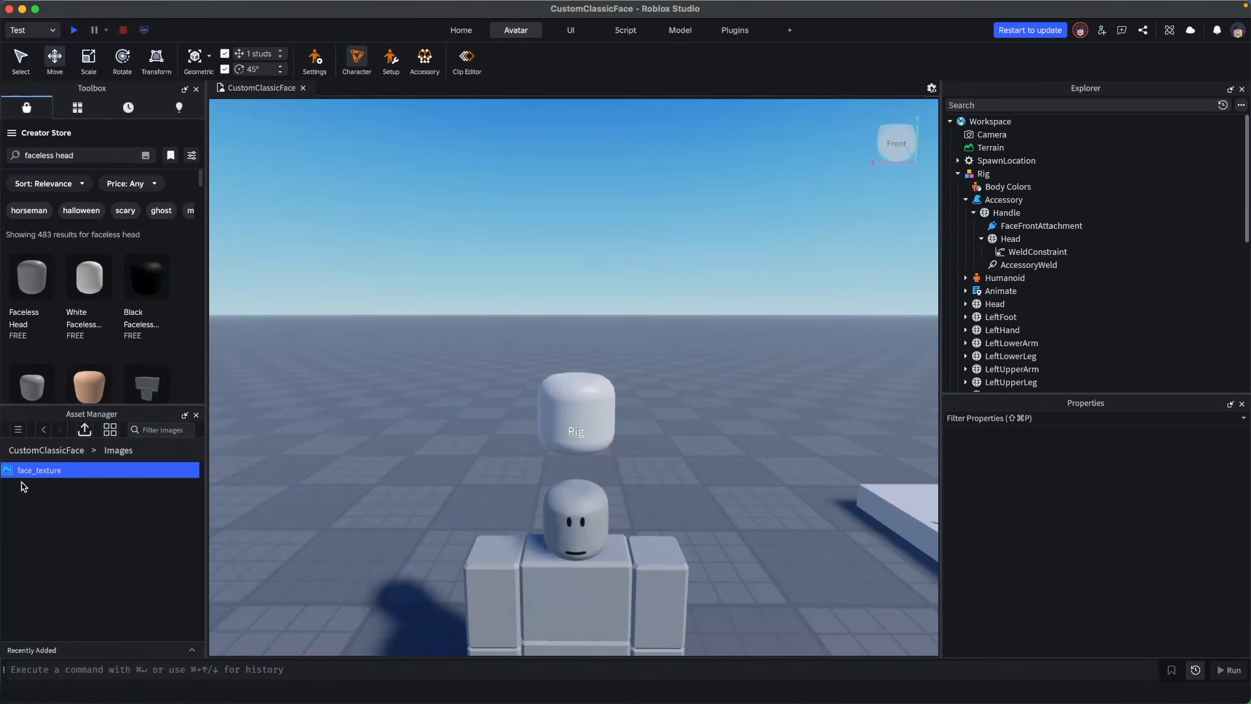
- Apply the face_texture image to the front of the accessory Head
{"action": "left_click_drag", "start_coordinate": [57, 470], "coordinate": [599, 436]}
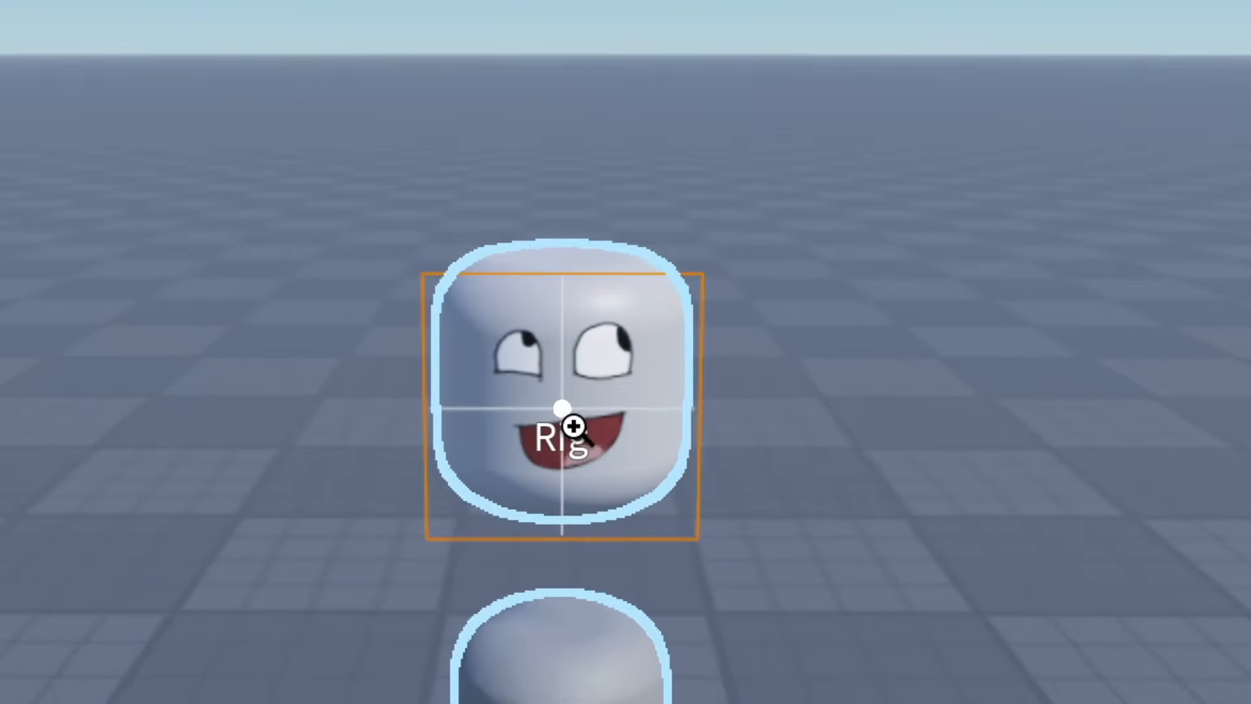
{"action": "left_click", "coordinate": [654, 425]}
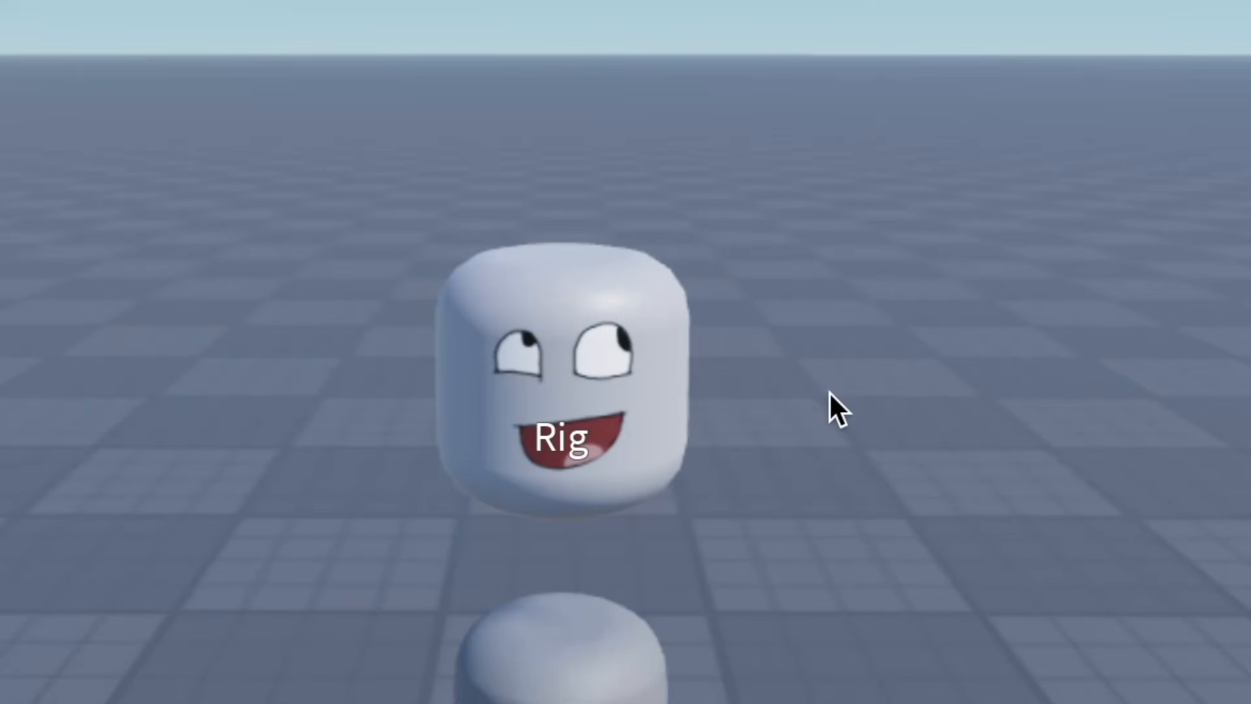
- Move the accessory Head back down onto the Rig's head
{"action": "left_click", "coordinate": [1004, 241]}
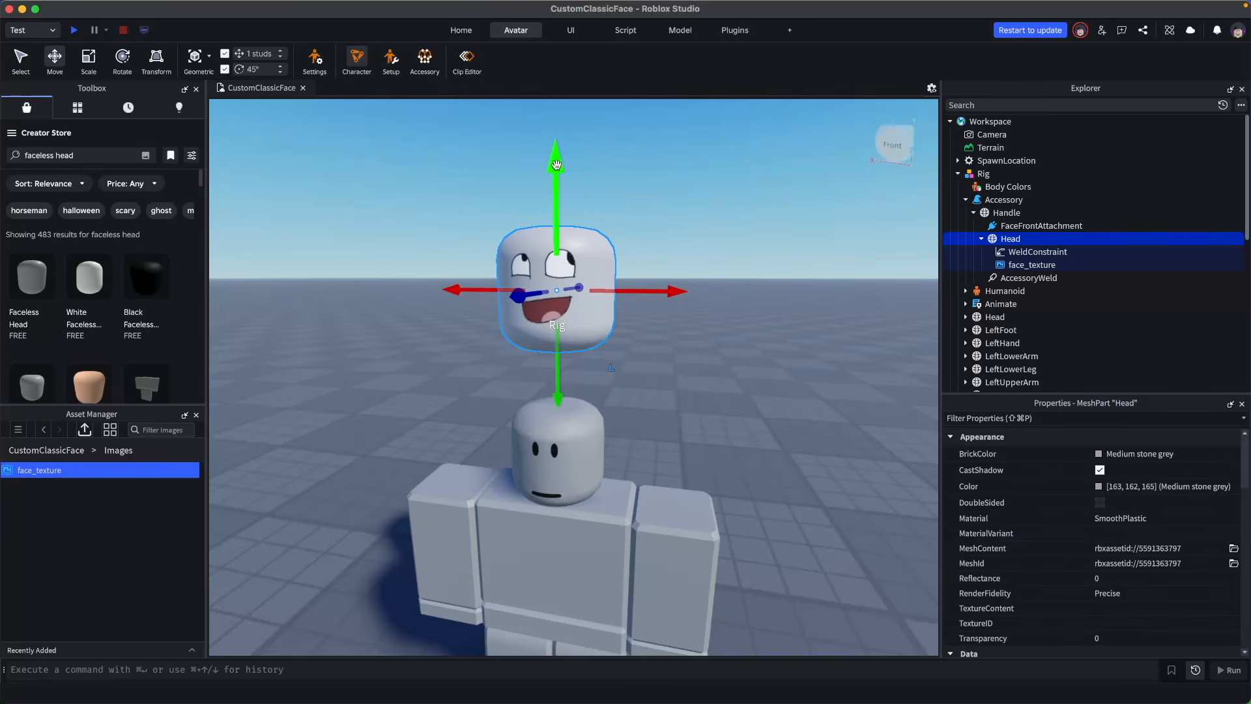
{"action": "left_click_drag", "start_coordinate": [556, 164], "coordinate": [557, 267]}
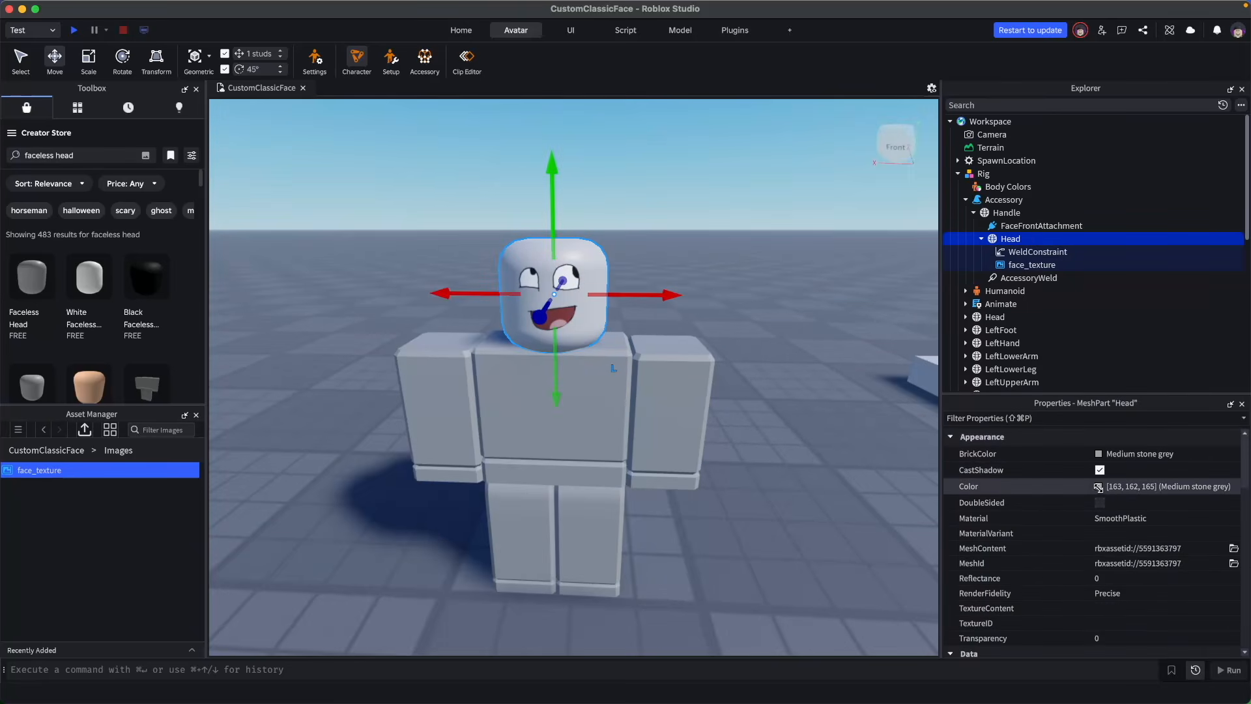
- Playtest the game and look at the Rig wearing the new face
{"action": "left_click", "coordinate": [1099, 486]}
{"action": "left_click_drag", "start_coordinate": [1001, 423], "coordinate": [1014, 424]}
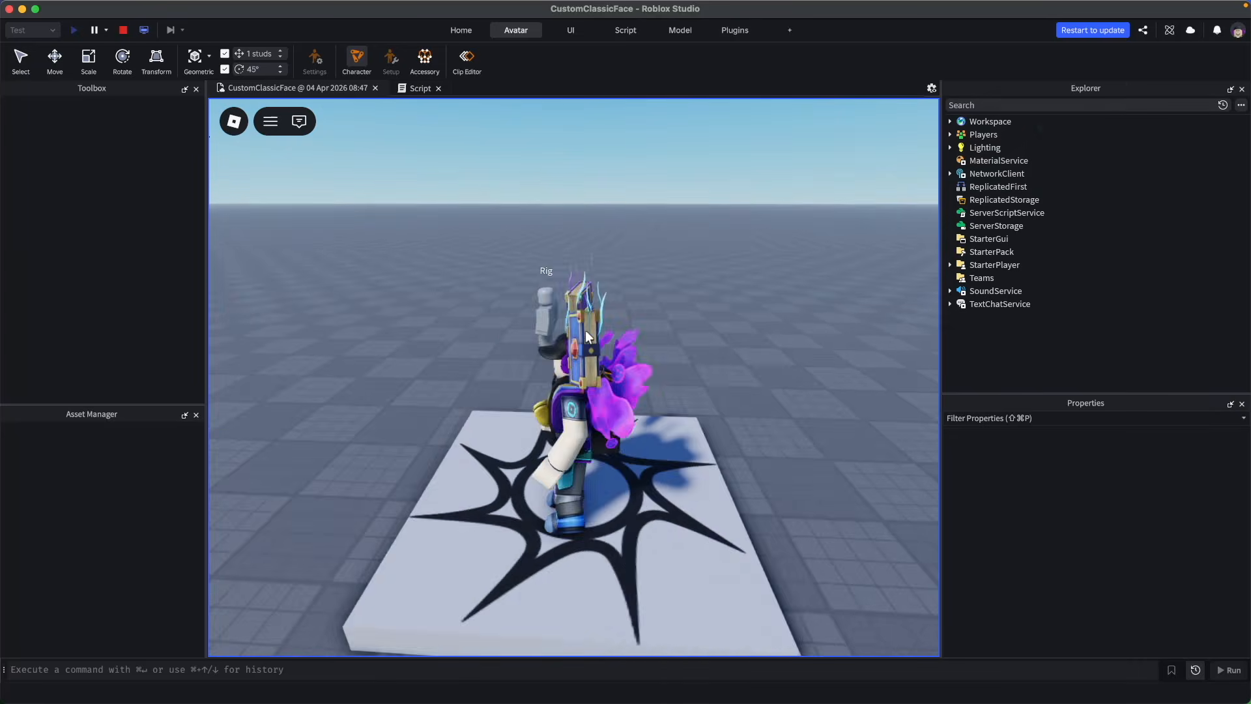
{"action": "scroll", "coordinate": [585, 330], "scroll_direction": "up", "scroll_amount": 10}
{"action": "key", "text": "w"}
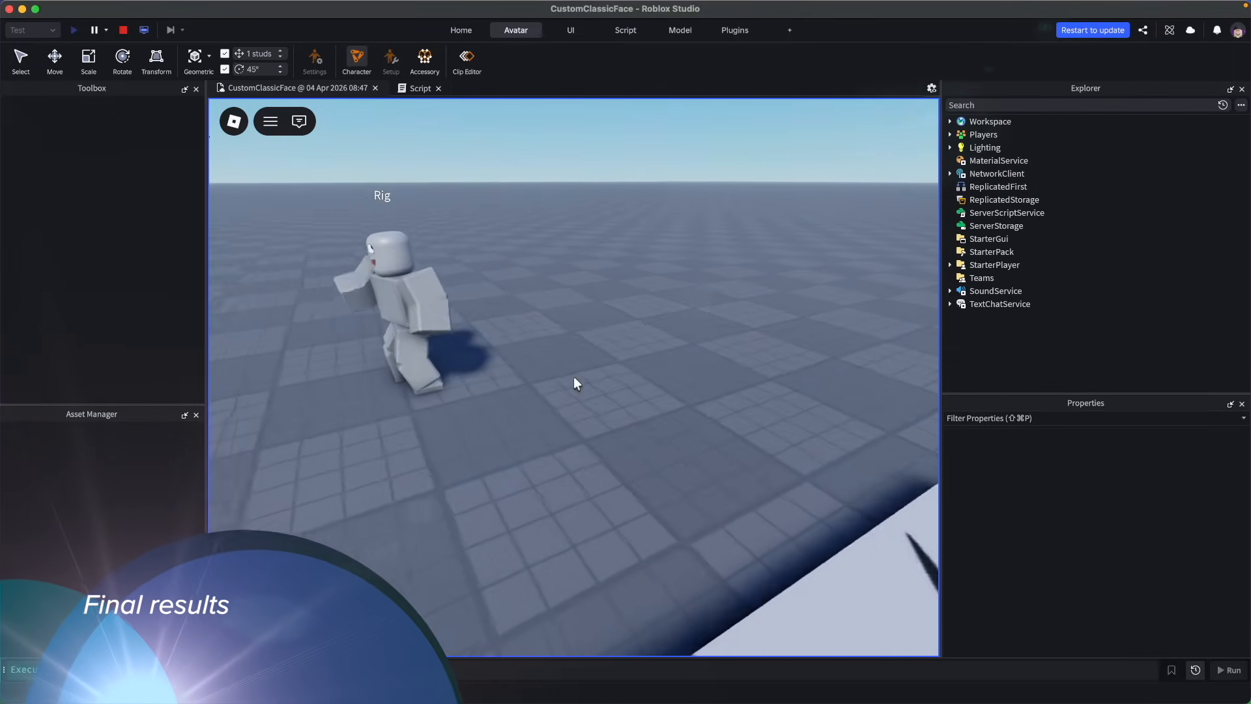